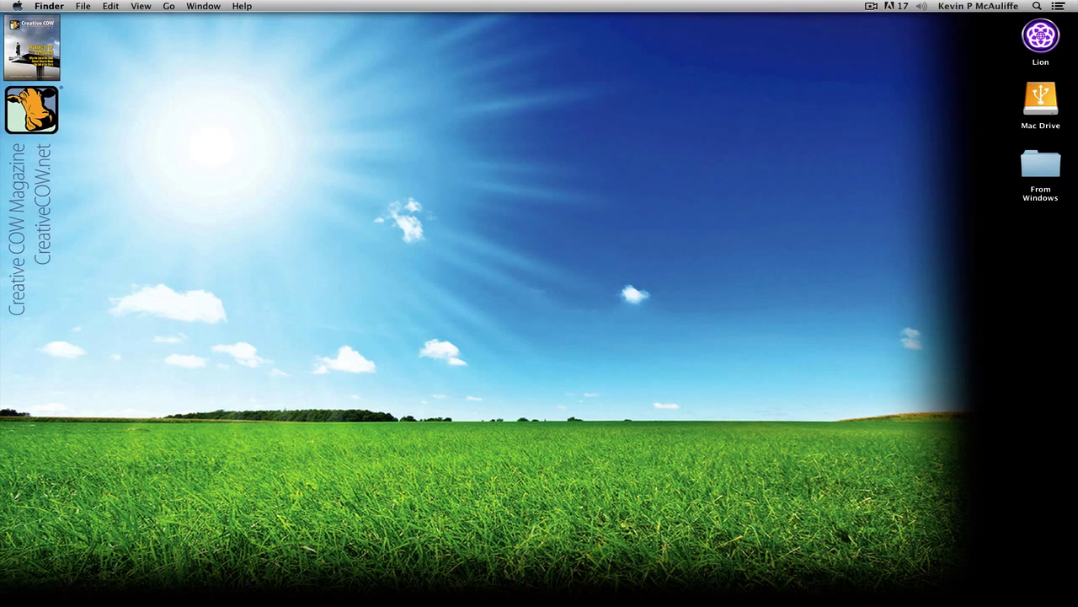
Step: Switch to Avid Symphony and clear the Keyframe Based Audio Mixing sequence from the record monitor
key(super+Tab)
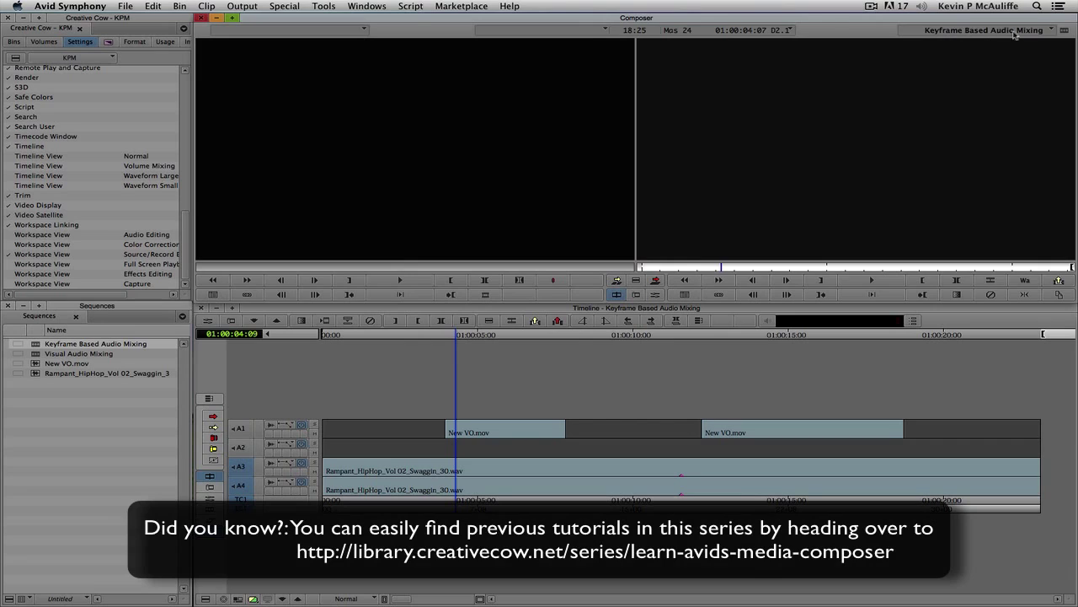
click(1042, 31)
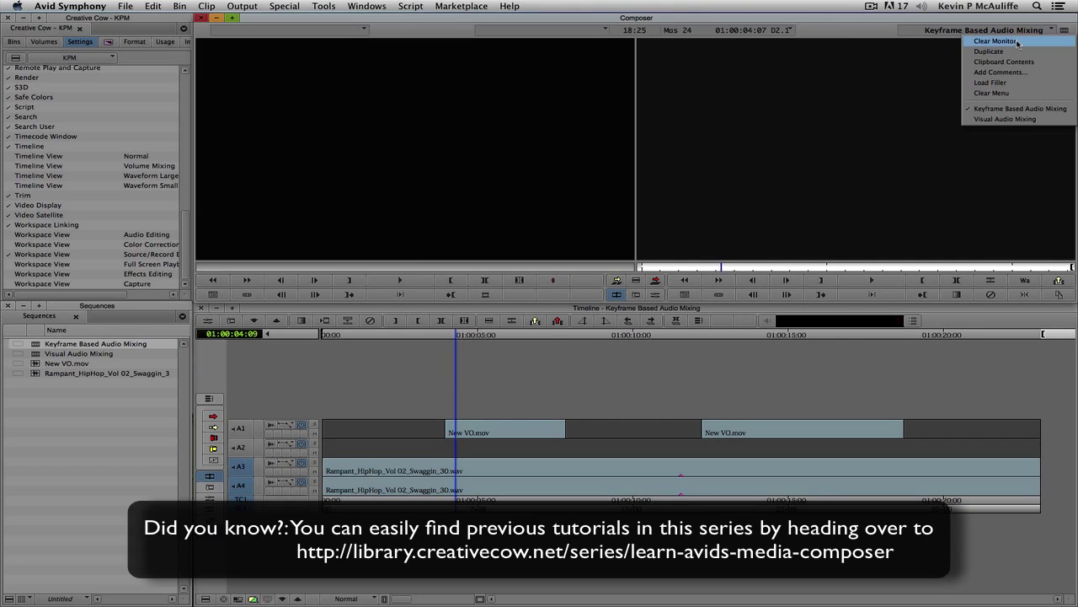
click(1017, 42)
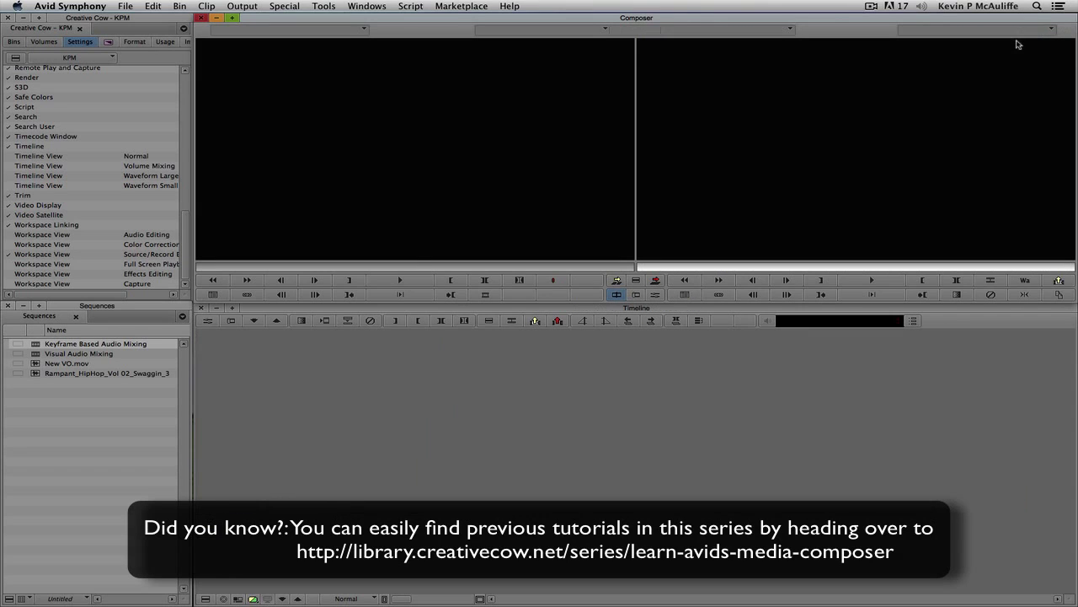
Step: Preview Rampant_HipHop_Vol 02_We Runnin It_Full.wav and import it into the Sequences bin, accepting the 23.98 start-time option for all files
right_click(66, 442)
click(59, 418)
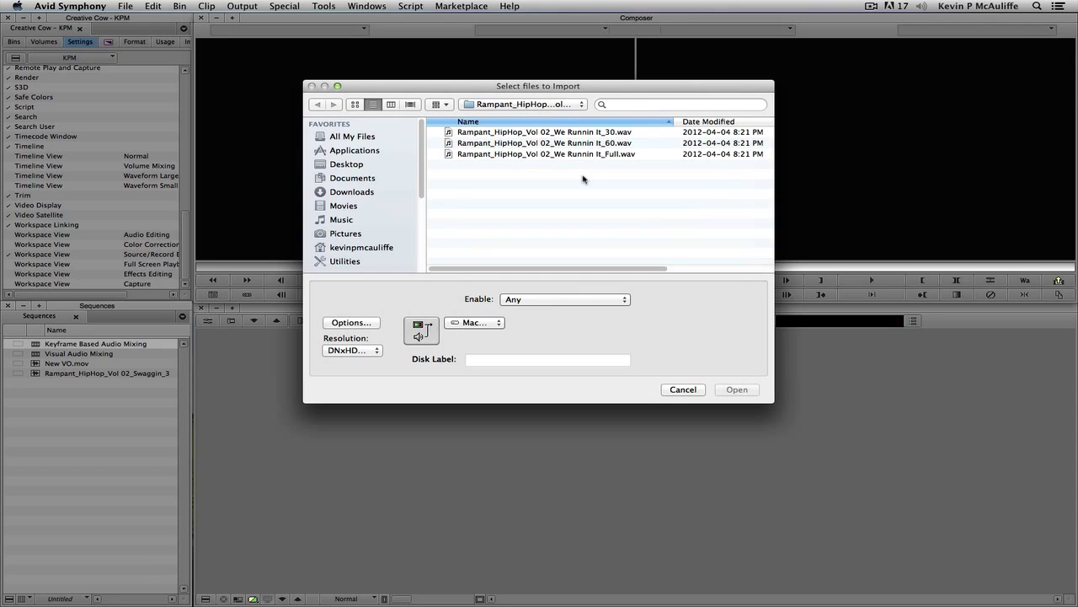
click(560, 105)
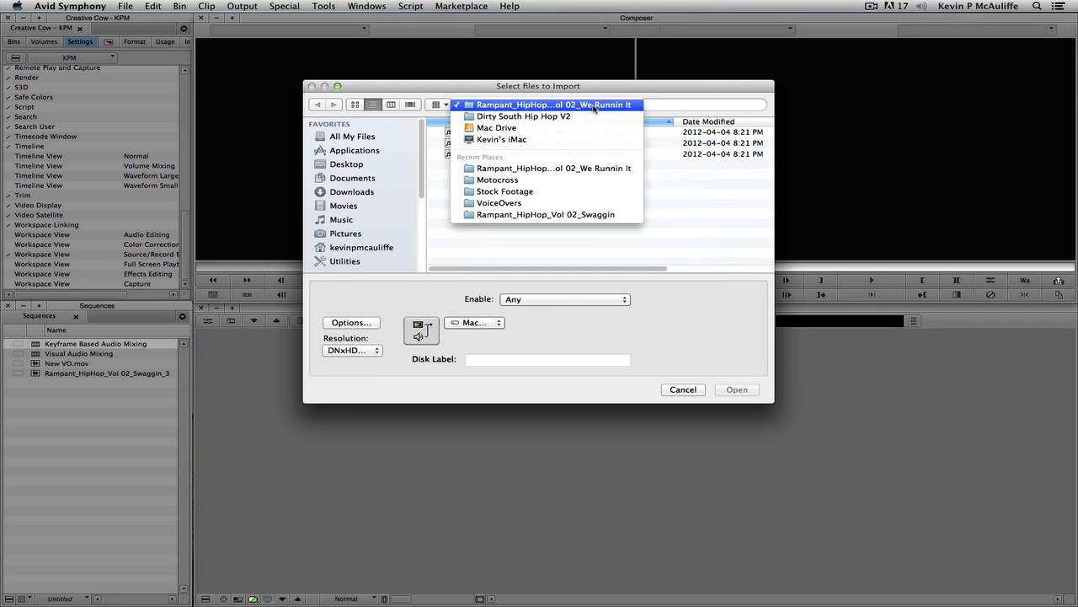
click(695, 200)
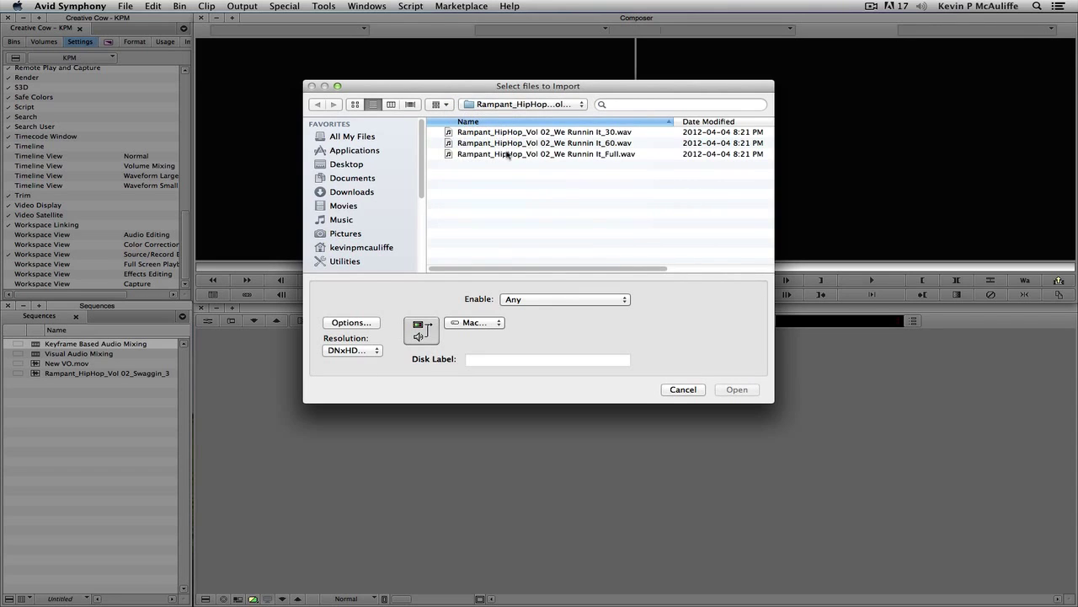
click(522, 154)
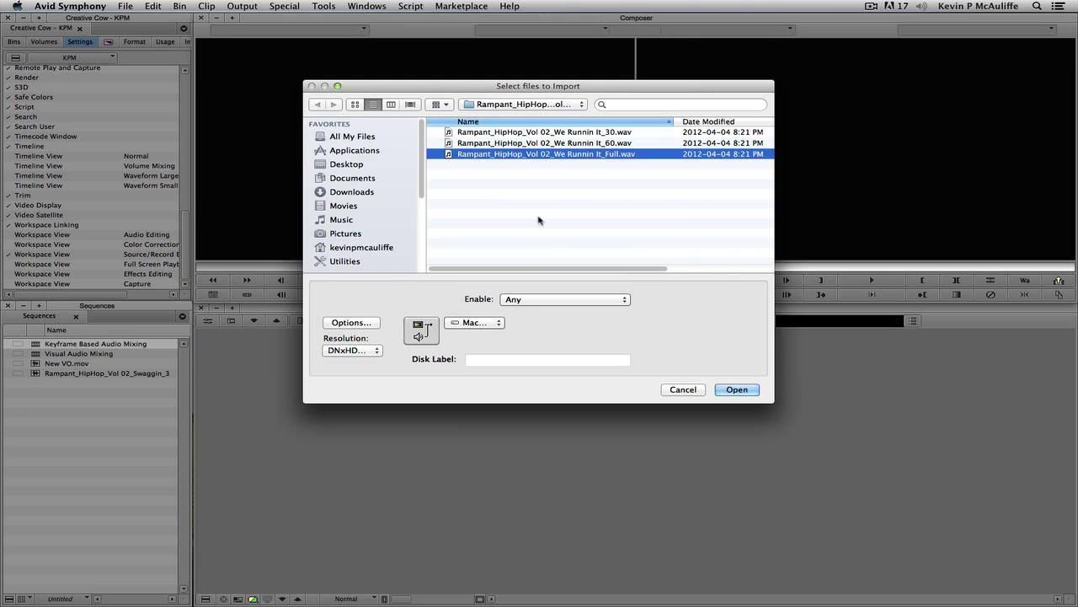
key(space)
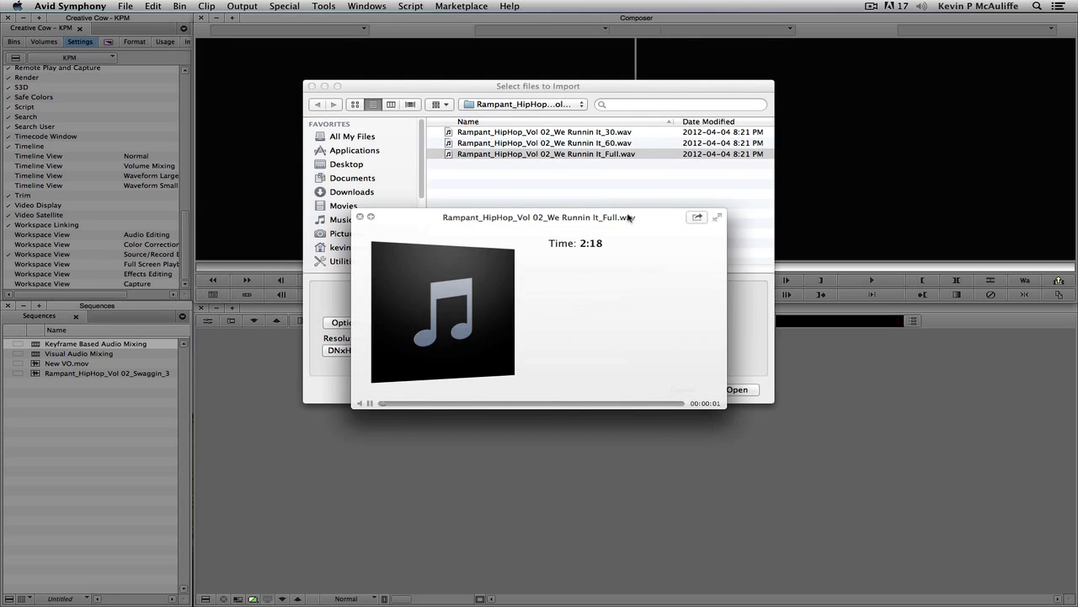
click(522, 404)
key(space)
click(730, 390)
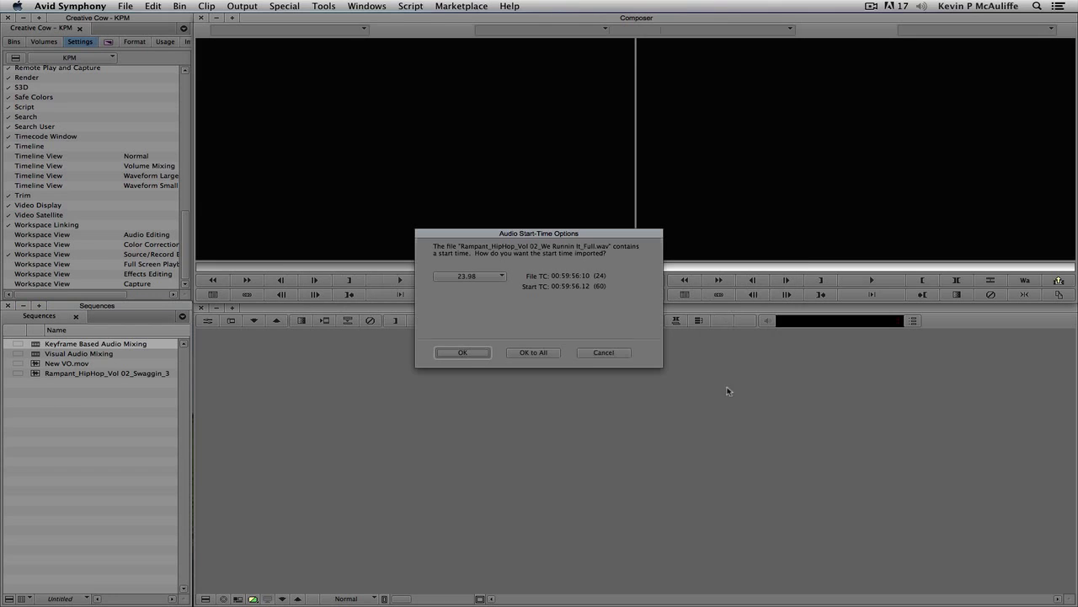
click(533, 351)
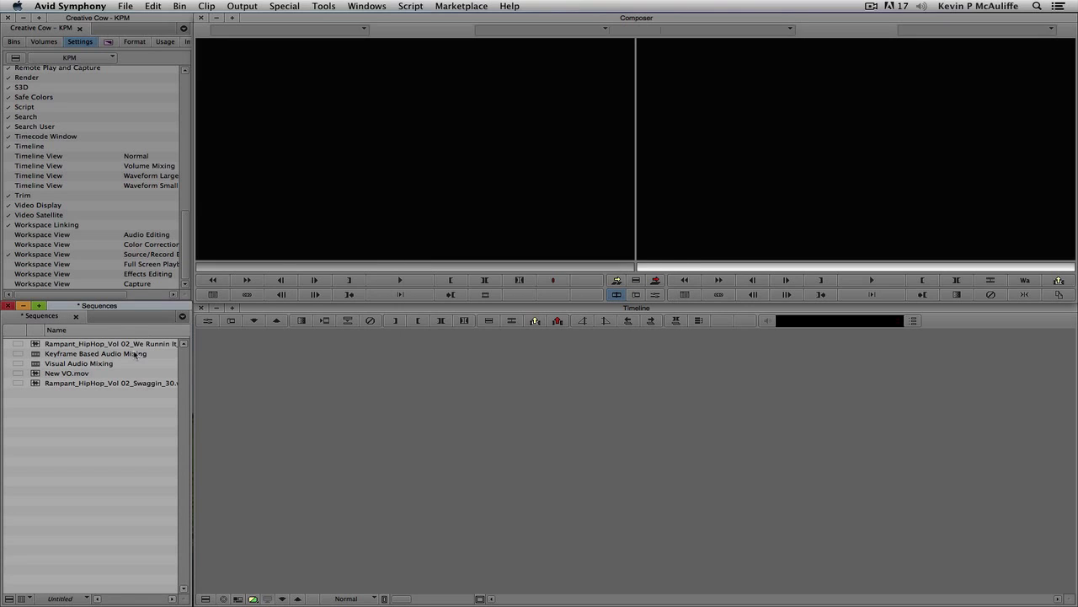
Step: Load the imported music clip into the source monitor and set both its audio channels to -10 dB in the Audio Mixer
drag(34, 345, 380, 197)
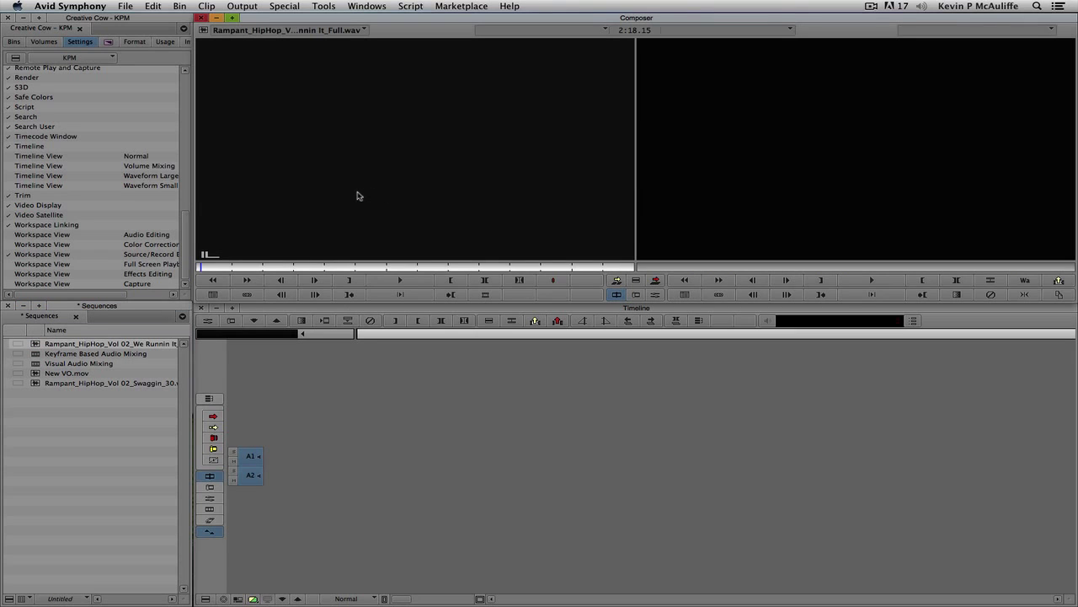
key(super+1)
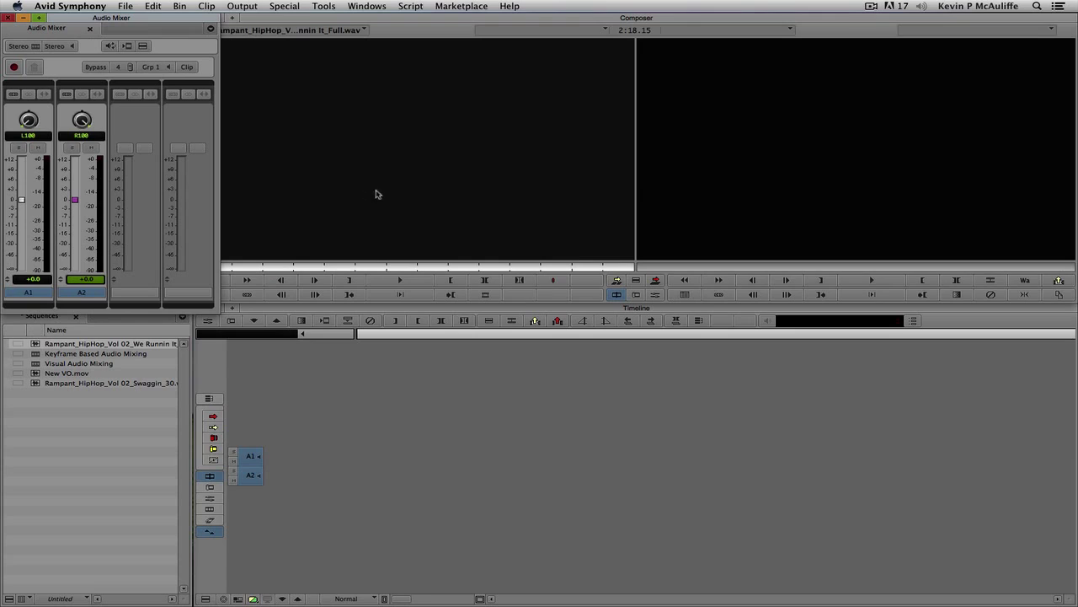
click(13, 94)
click(67, 93)
text(-10)
key(Return)
click(590, 211)
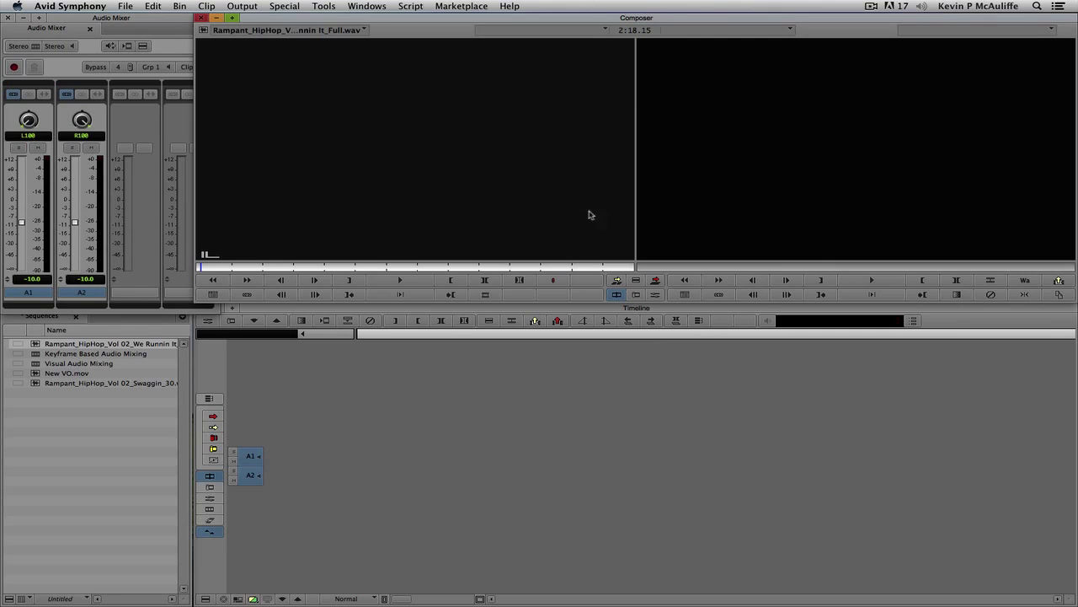
Step: Mark the entire source clip and splice it into a new sequence
key(t)
key(v)
Step: Play the music around 39 seconds into the sequence and again near its end
click(578, 462)
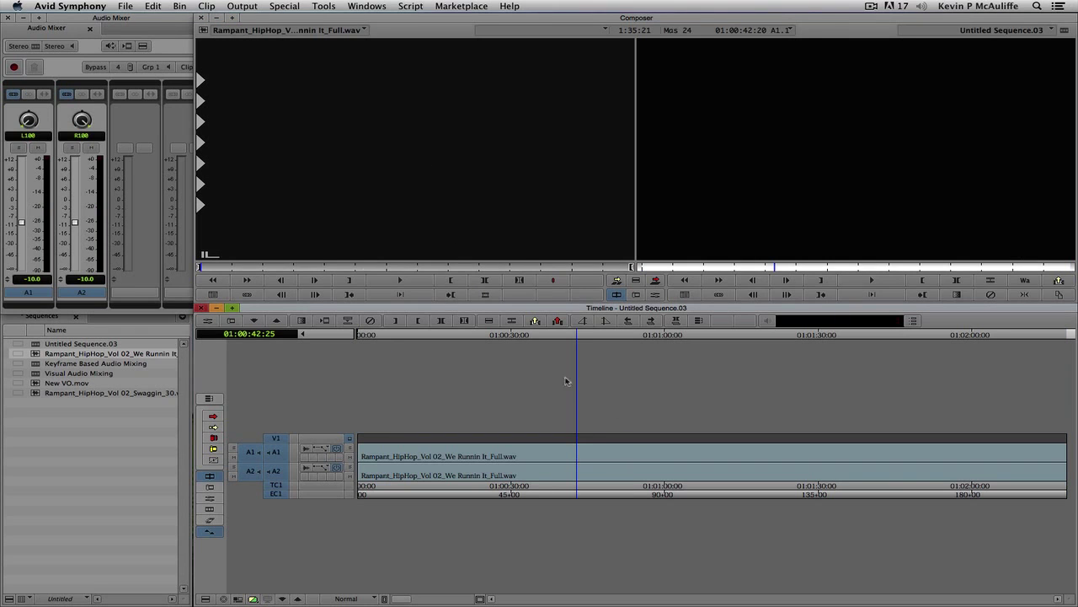
drag(561, 478, 530, 473)
key(space)
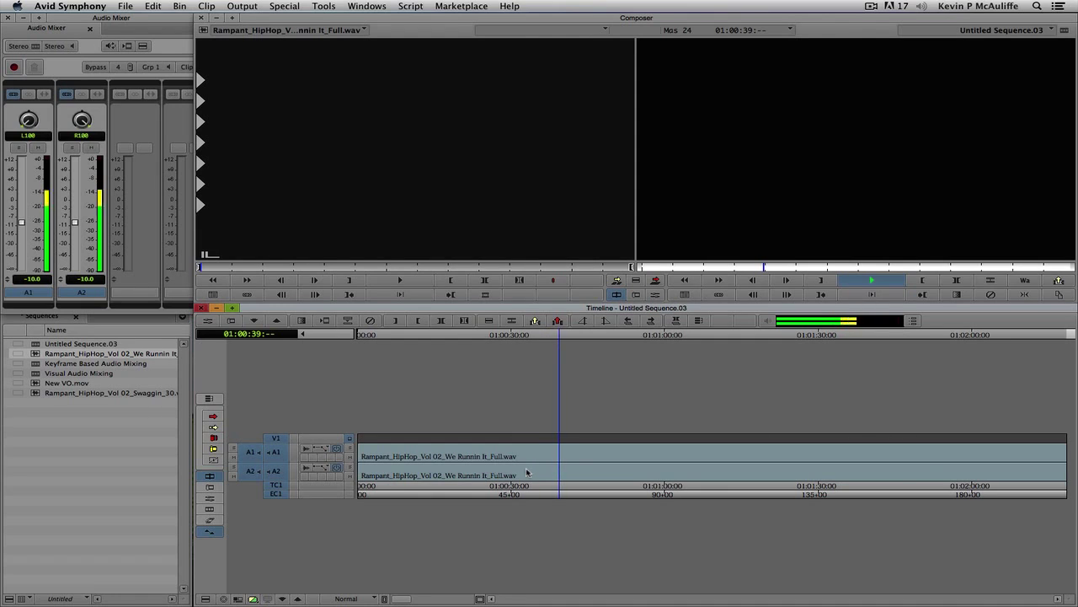
drag(1001, 477, 1052, 465)
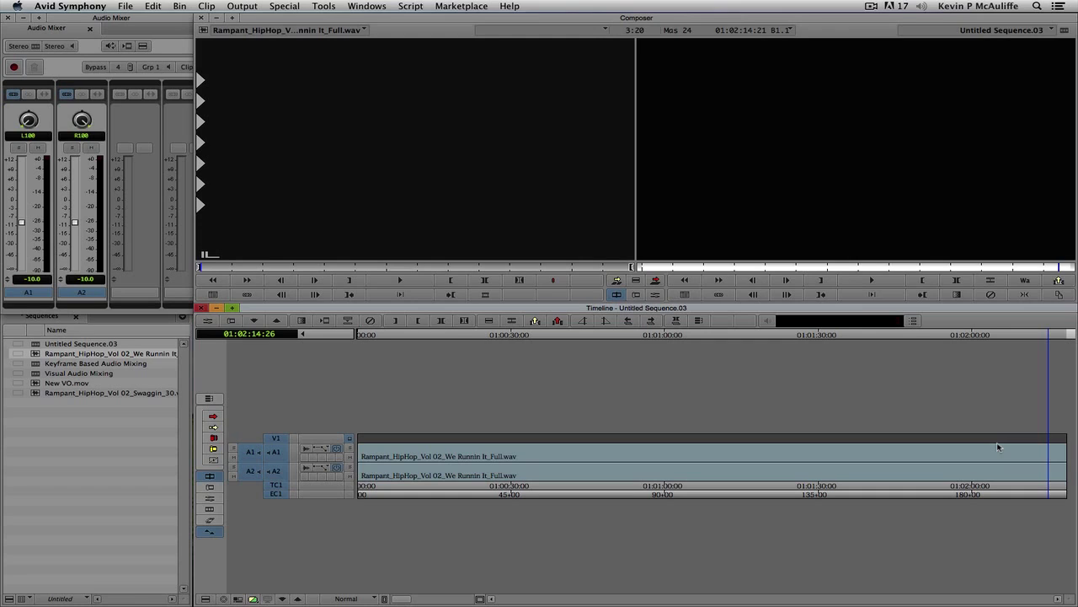
click(1037, 459)
key(space)
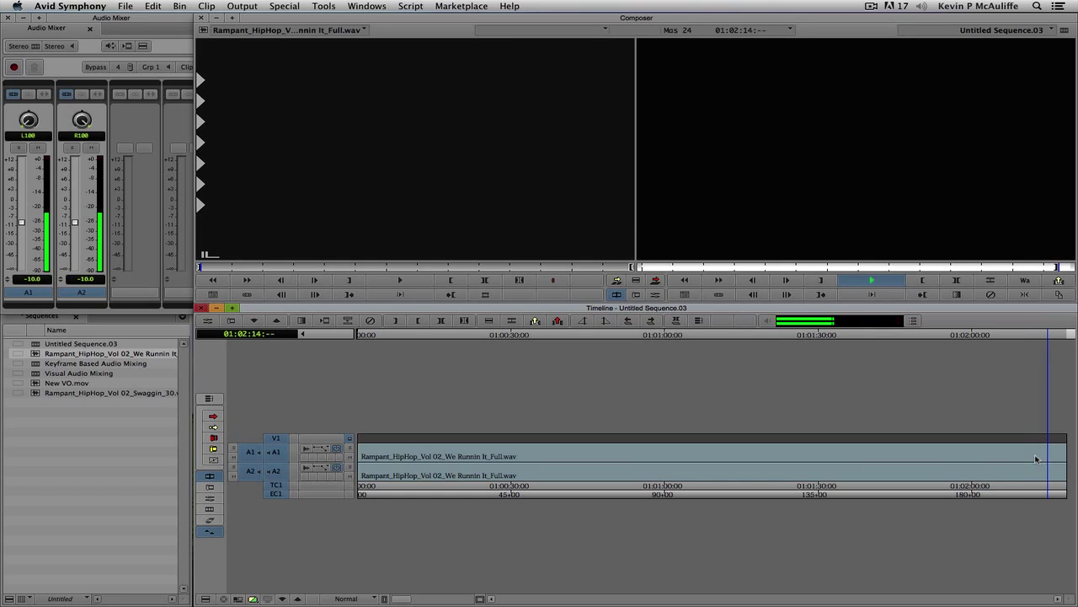
Step: Mark the tail of the music from about 01:02:14 to the sequence end and extract it
click(1047, 460)
key(i)
drag(1046, 460, 1075, 462)
key(o)
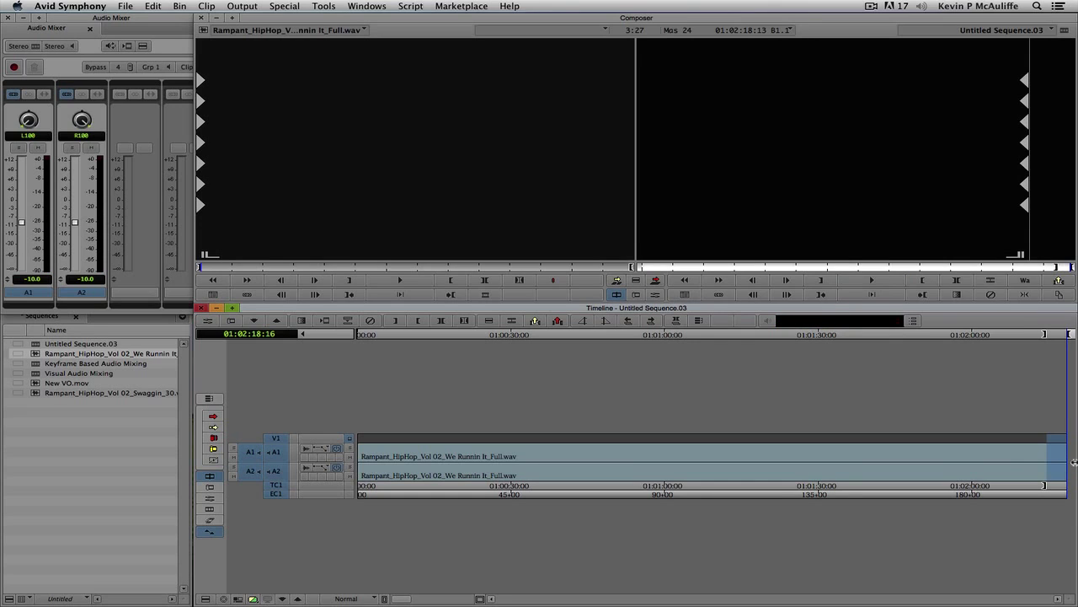
key(x)
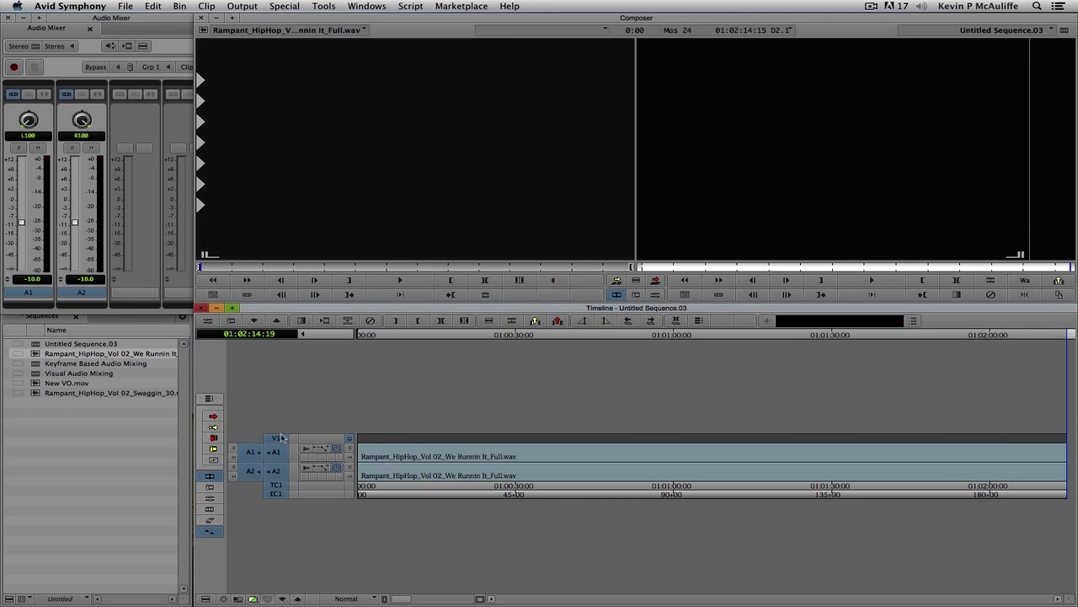
Step: Add a 12-frame dissolve ending at the cut on A1 and A2 at the music's end, and play back the fade
key(backslash)
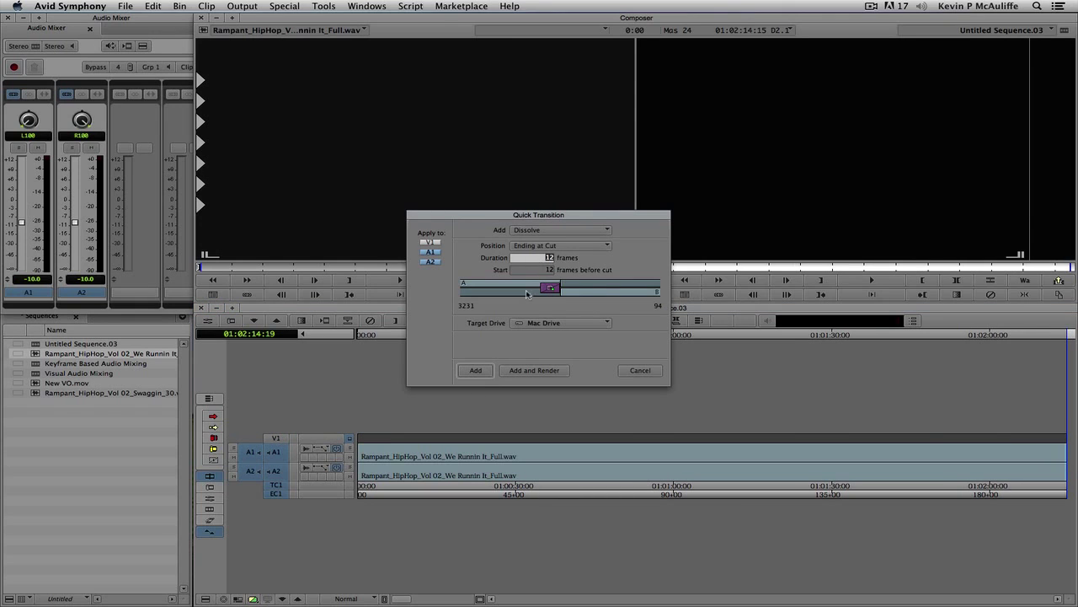
click(477, 370)
click(1050, 464)
key(space)
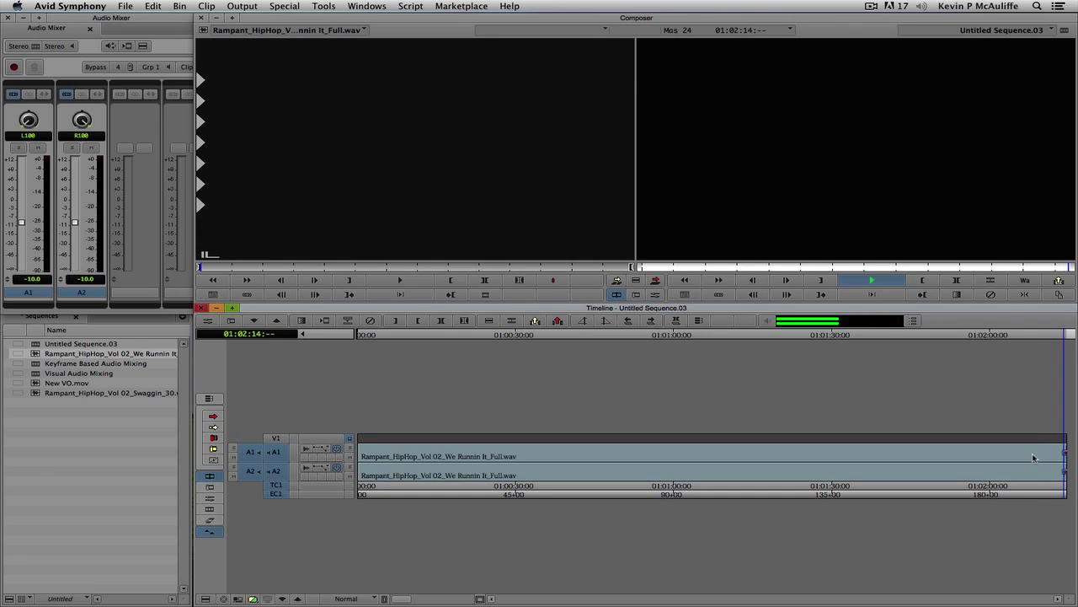
click(1050, 466)
key(space)
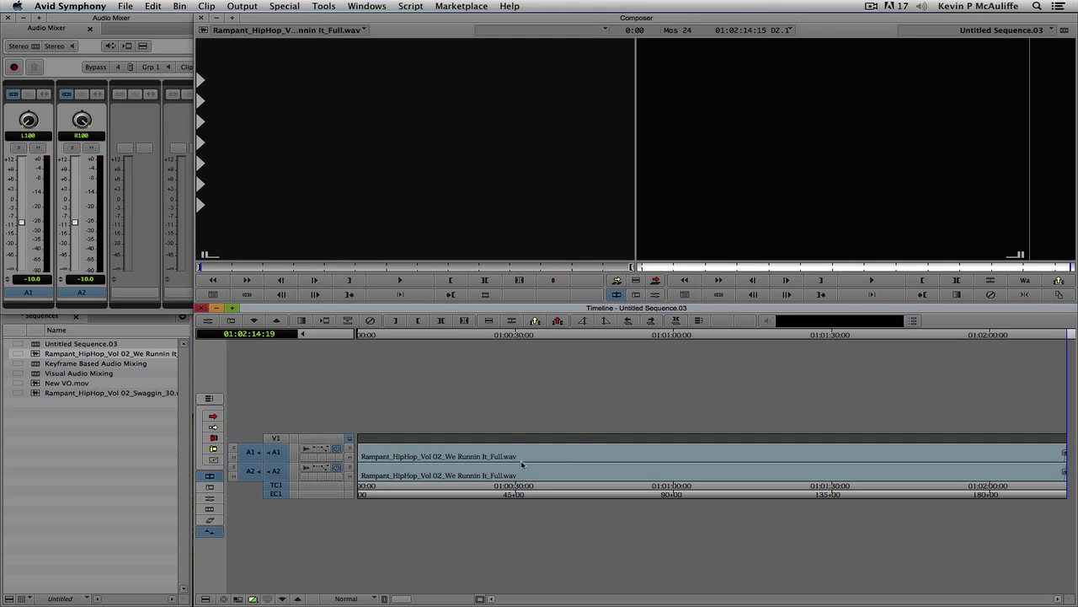
Step: Play the music around 30 seconds in to listen for a suitable edit point
click(509, 465)
drag(511, 464, 479, 462)
key(space)
key(l)
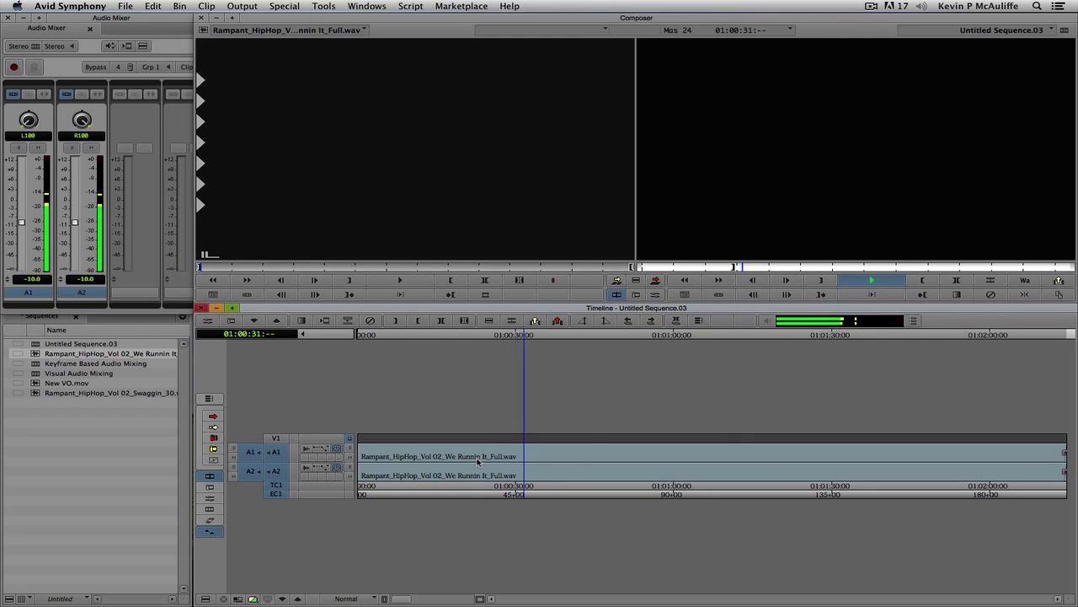
key(space)
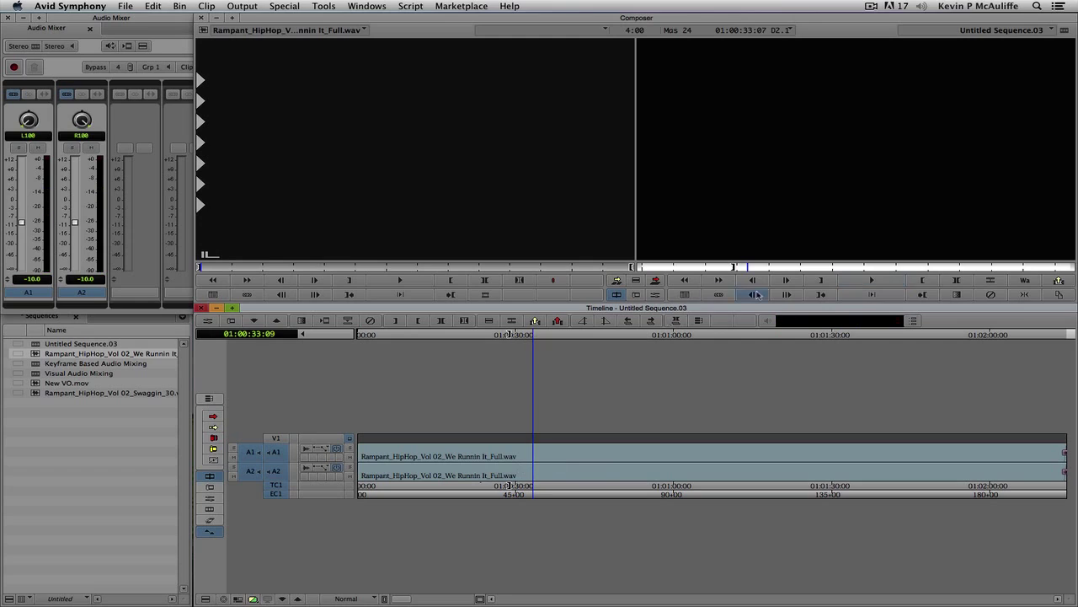
Step: Locate the edit point at 01:00:23:29 by playing and stepping through the music, and mark an In point there
drag(503, 466, 468, 464)
key(space)
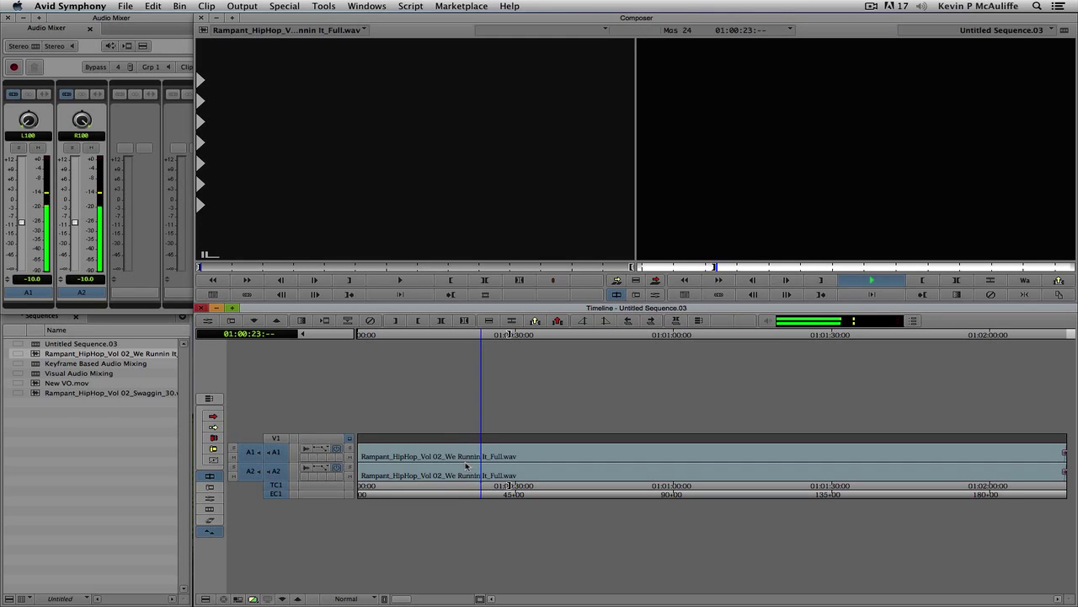
key(space)
key(Left)
key(Left)
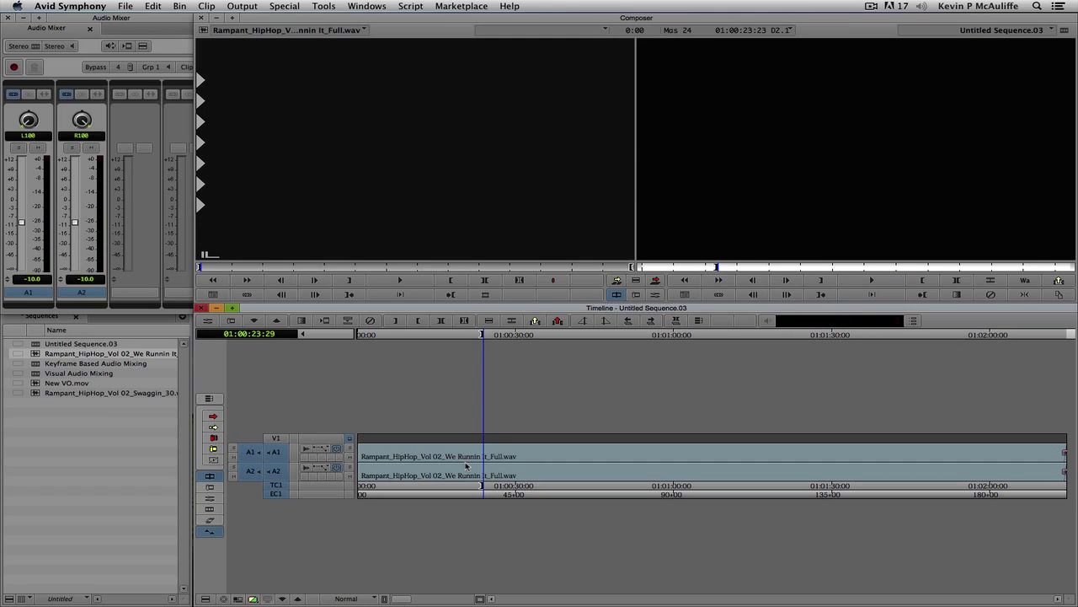
key(i)
key(Left)
key(Right)
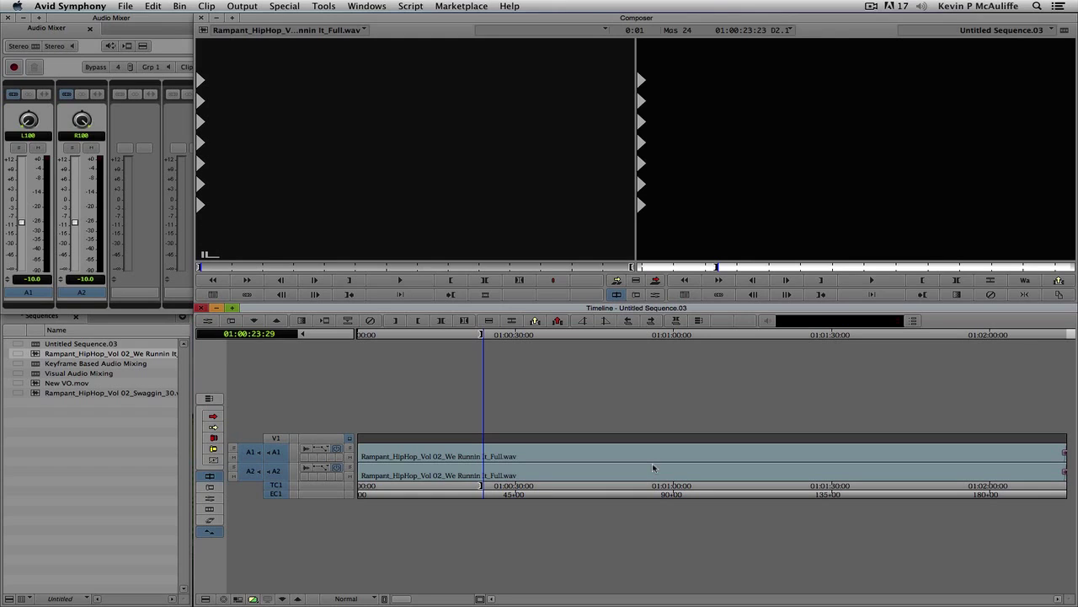
Step: Move the playhead forward 45 seconds from the In point and mark an Out point at 01:01:08:29
text(+4)
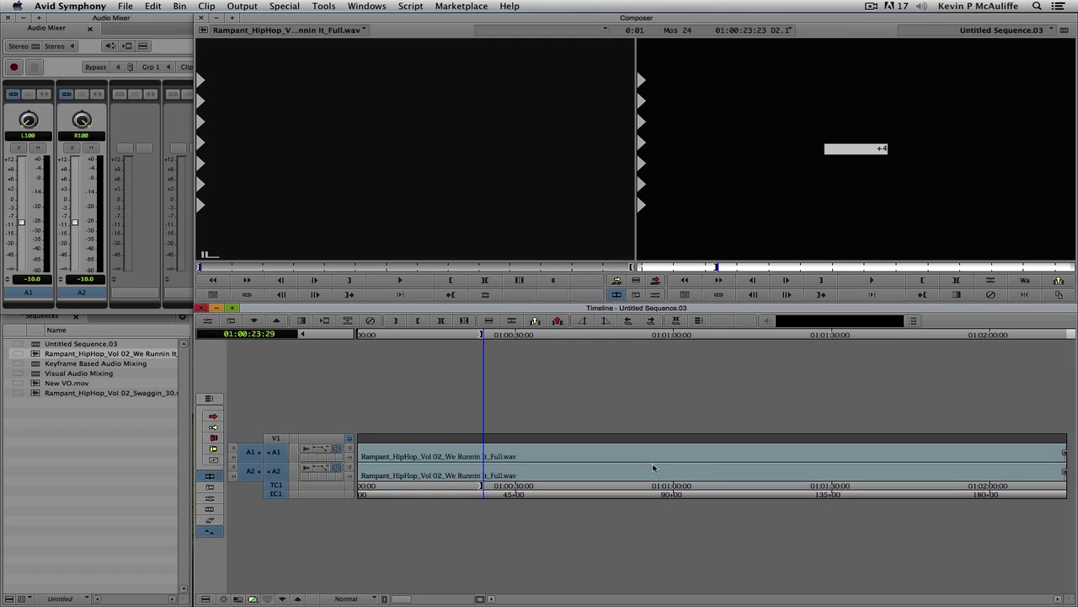
key(Return)
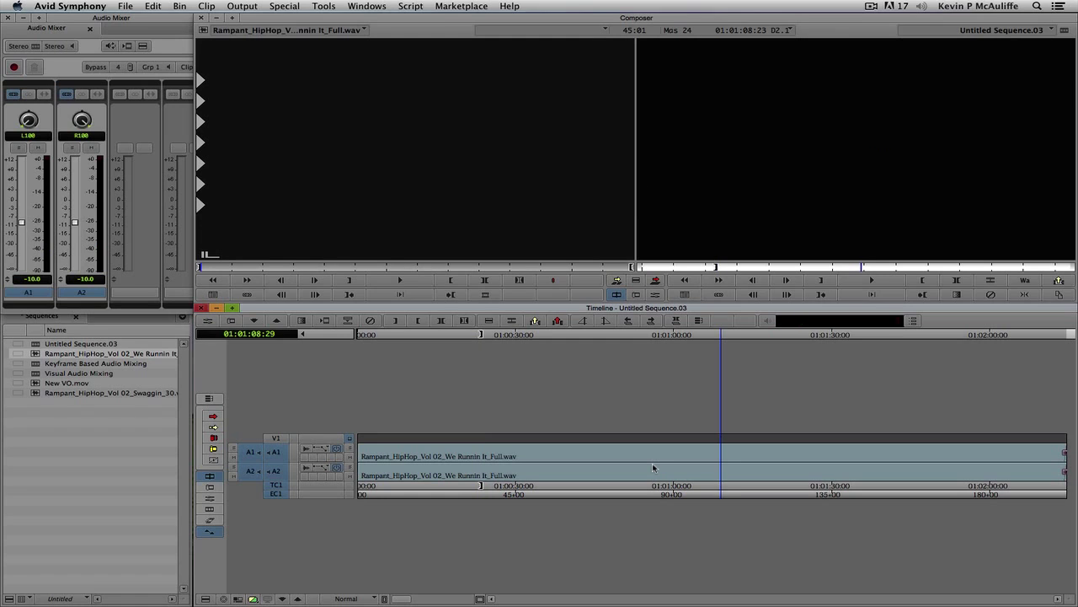
key(o)
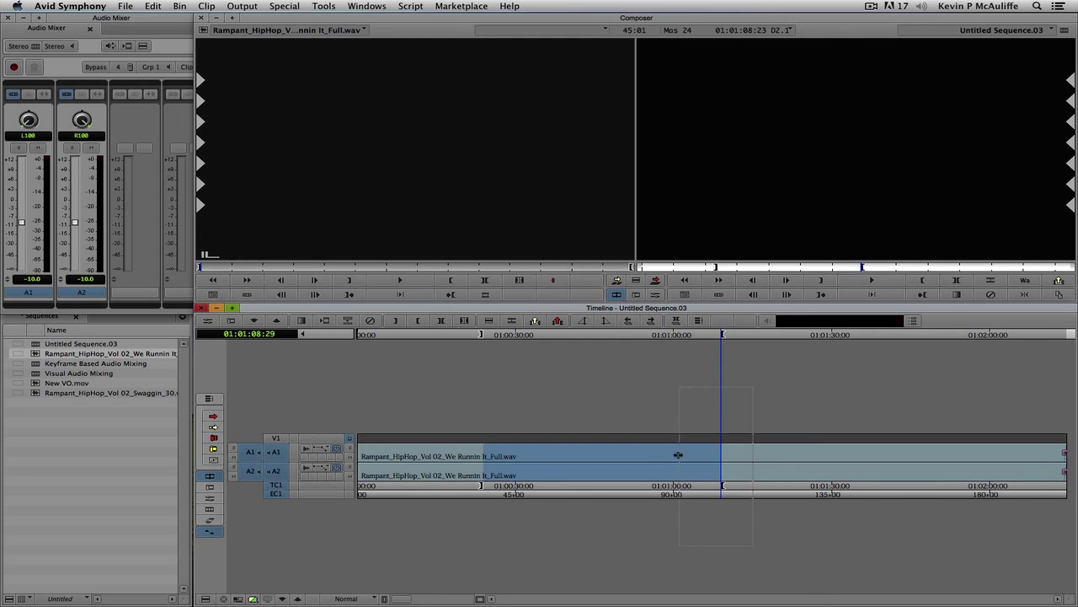
Step: Examine the timeline closely around the Out point and play the music across it
drag(678, 455, 668, 455)
drag(747, 468, 662, 459)
key(space)
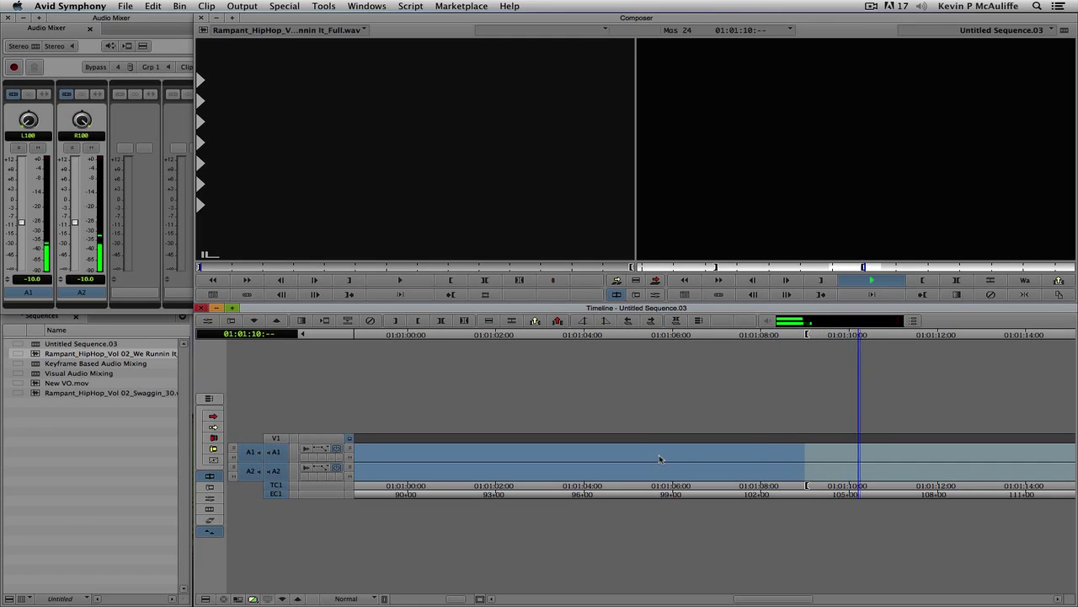
key(space)
Step: Return to the In point and play the music leading into it from about 01:00:21
key(q)
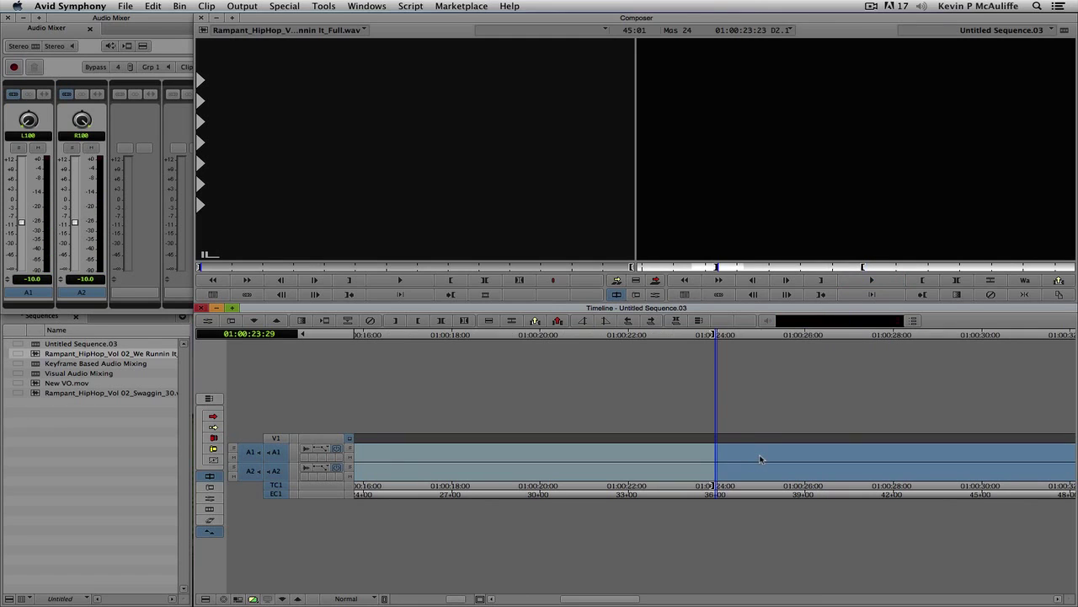
drag(706, 461, 610, 467)
key(space)
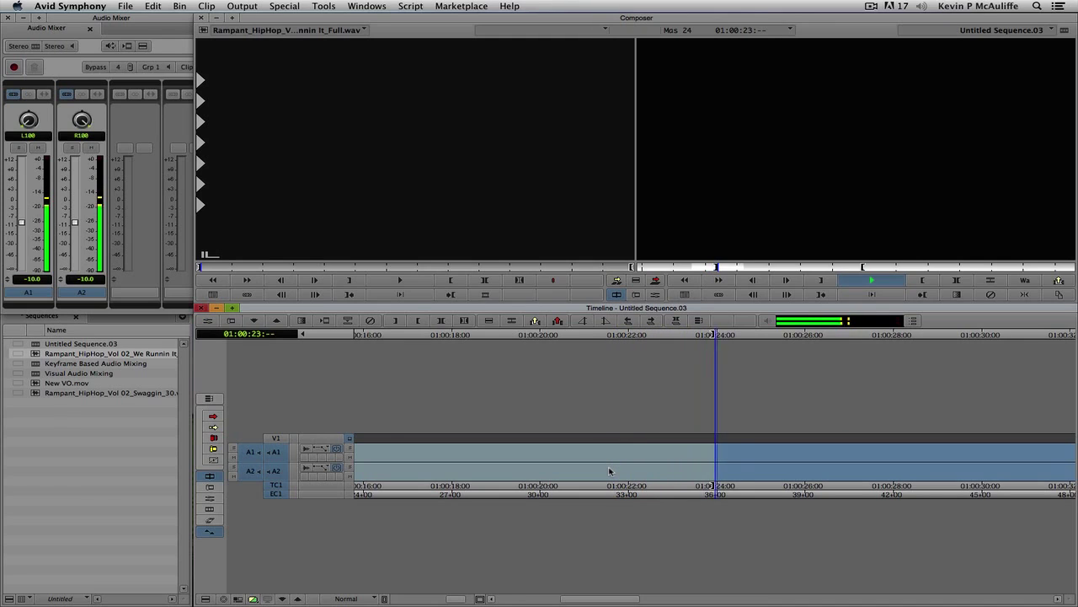
drag(653, 469, 601, 469)
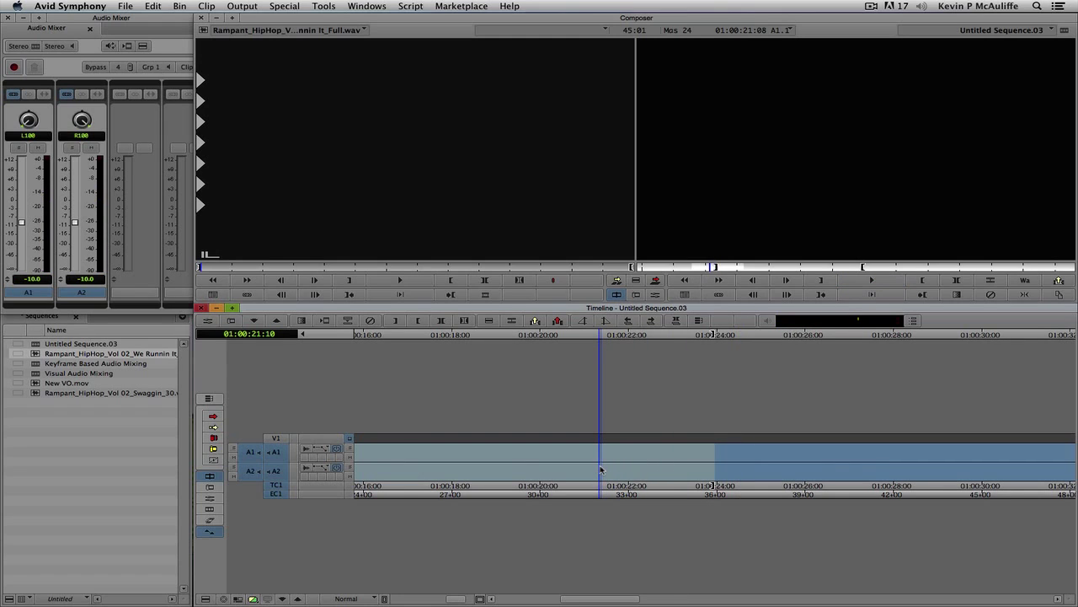
click(522, 470)
key(space)
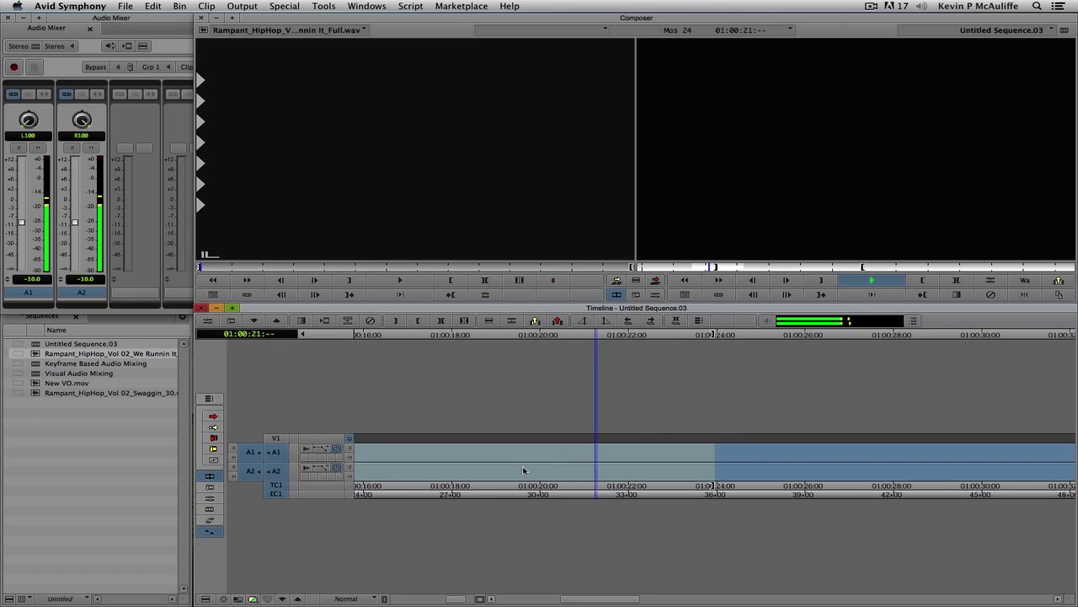
Step: Re-mark the In point at 01:00:23:20 during playback and play the music around the Out point at 01:01:08:29
key(o)
key(space)
key(q)
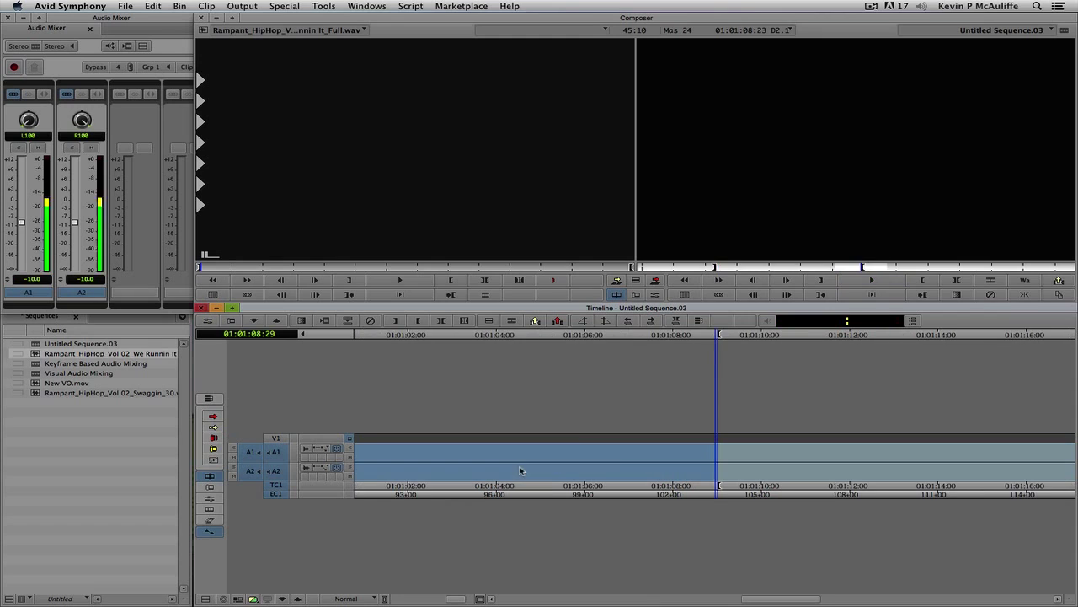
drag(656, 462, 563, 463)
key(space)
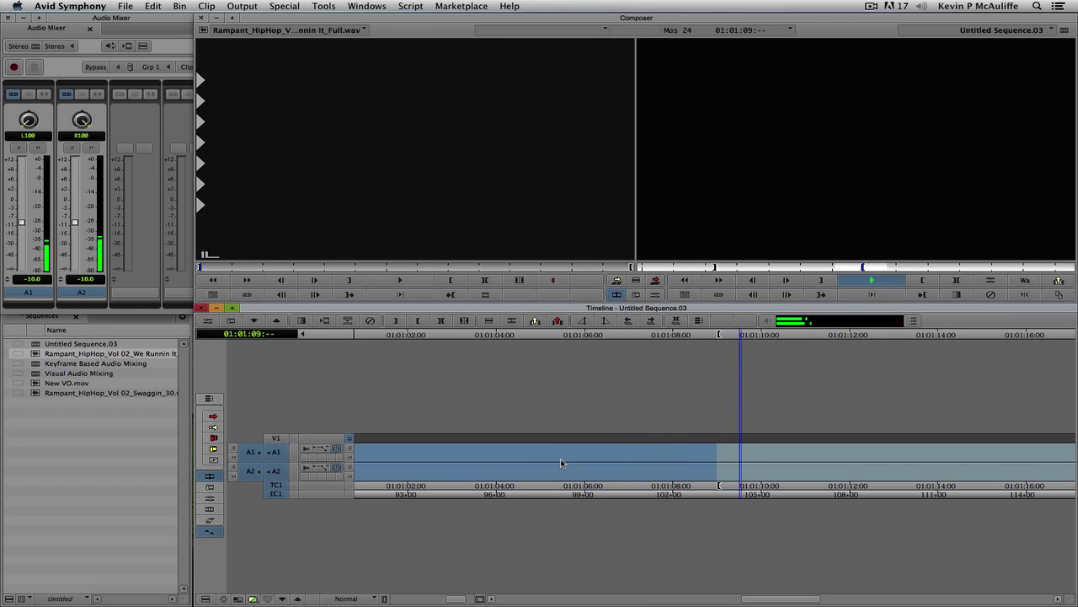
key(k)
click(599, 465)
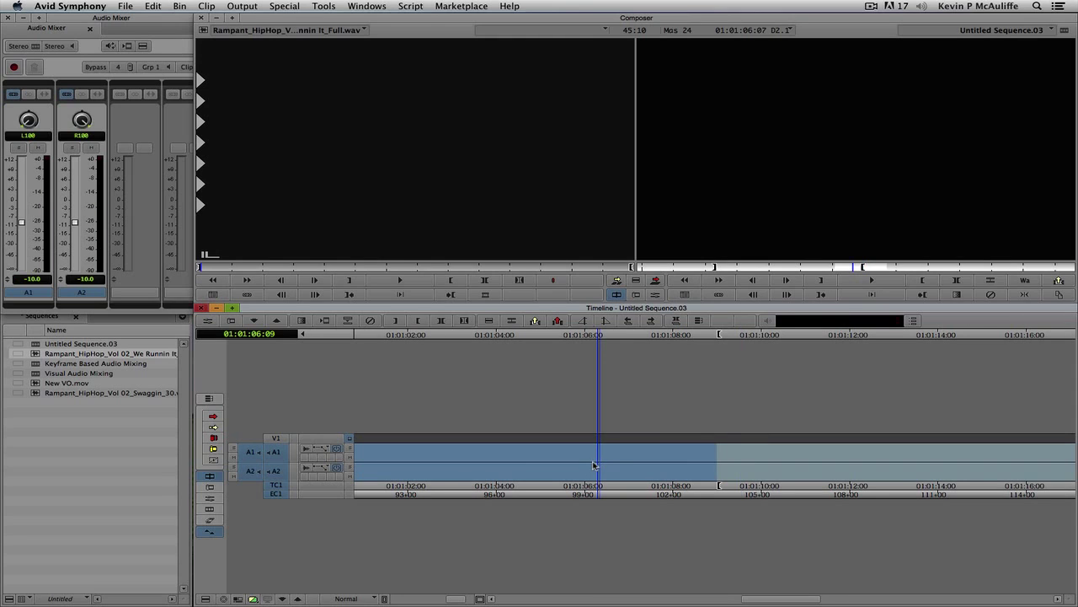
Step: Extract the section between the In and Out points from A1 and A2 and play the music across the join
key(super+slash)
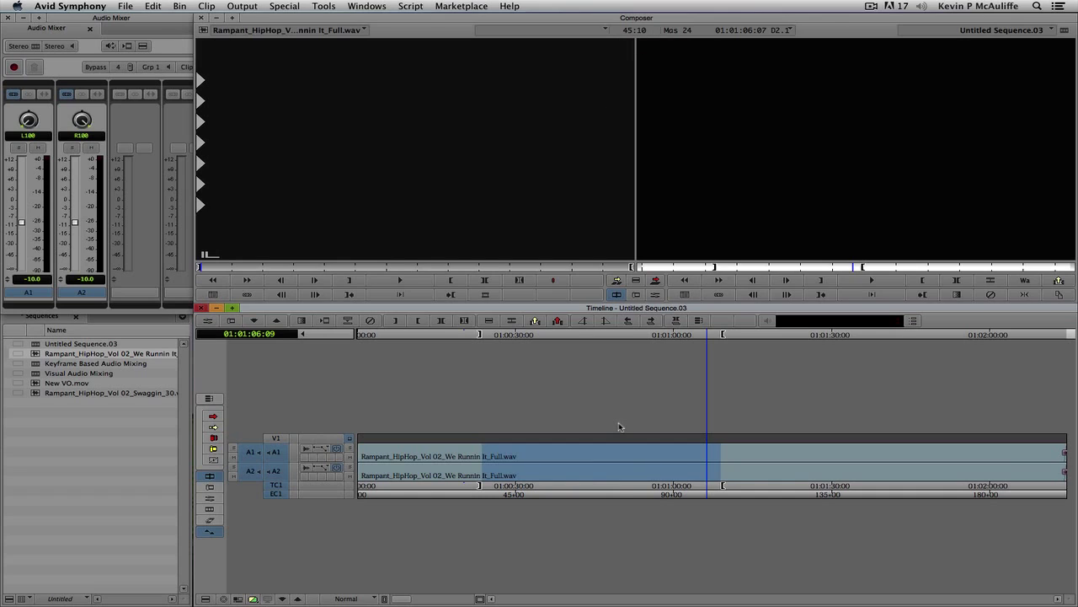
key(x)
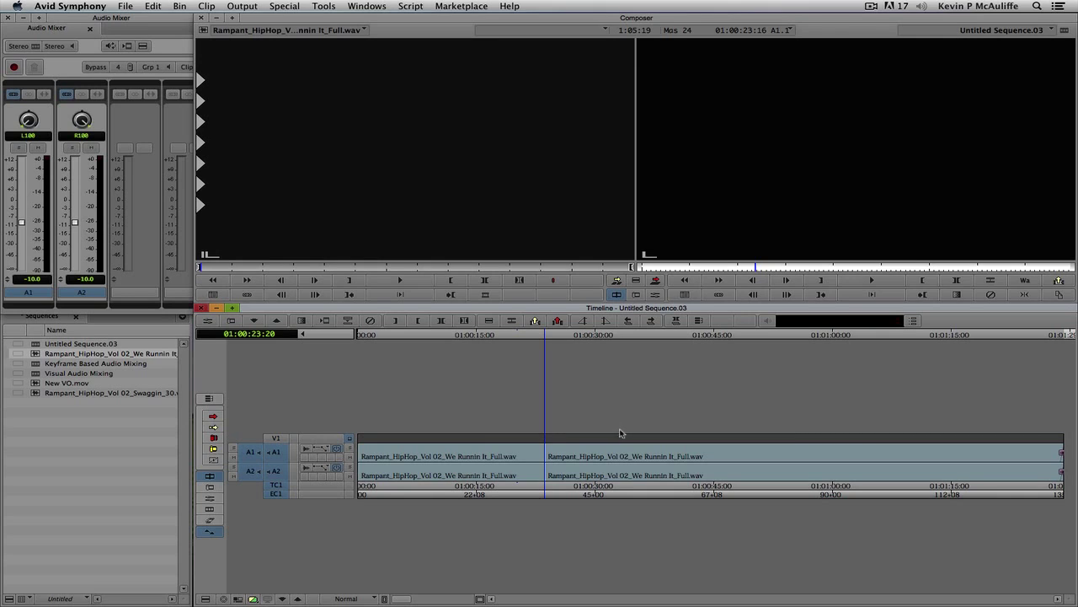
drag(634, 450, 686, 459)
drag(591, 463, 423, 462)
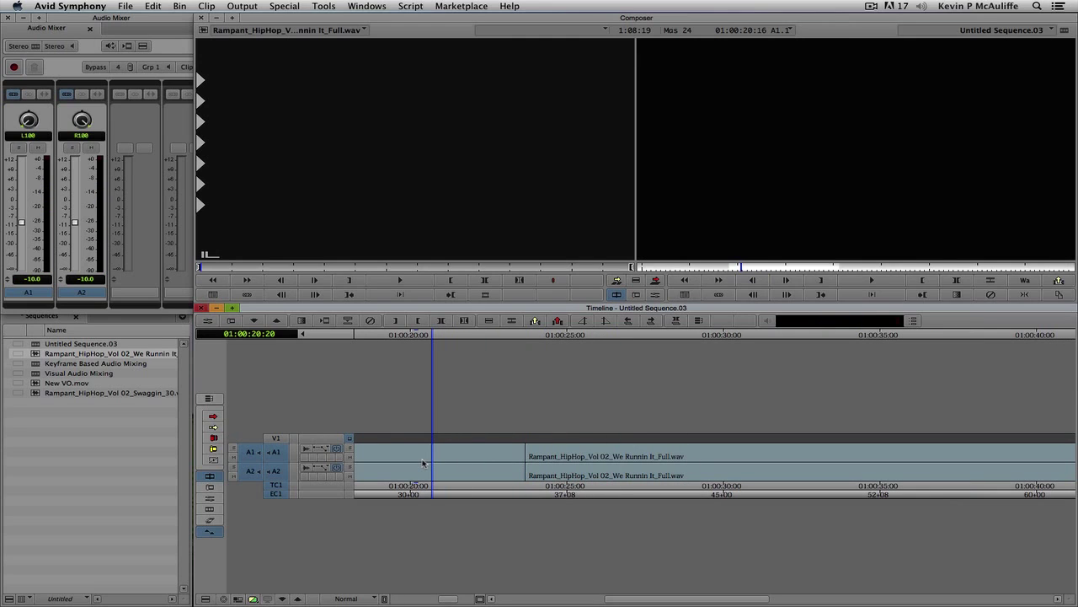
key(space)
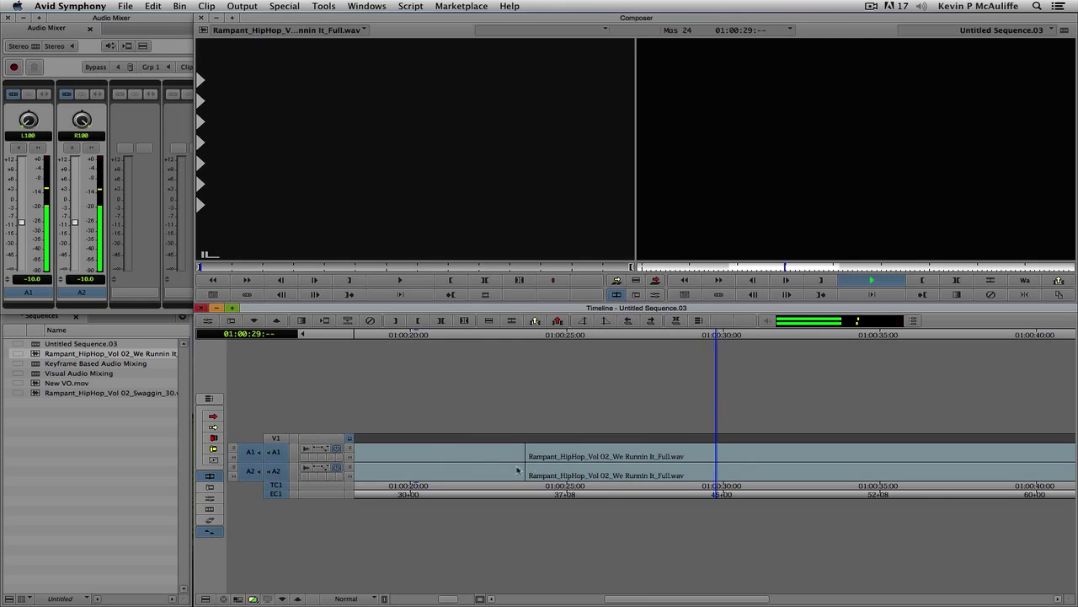
Step: Replay the music leading into the join and mark an In point at 01:00:22:10 during playback
drag(503, 469, 469, 468)
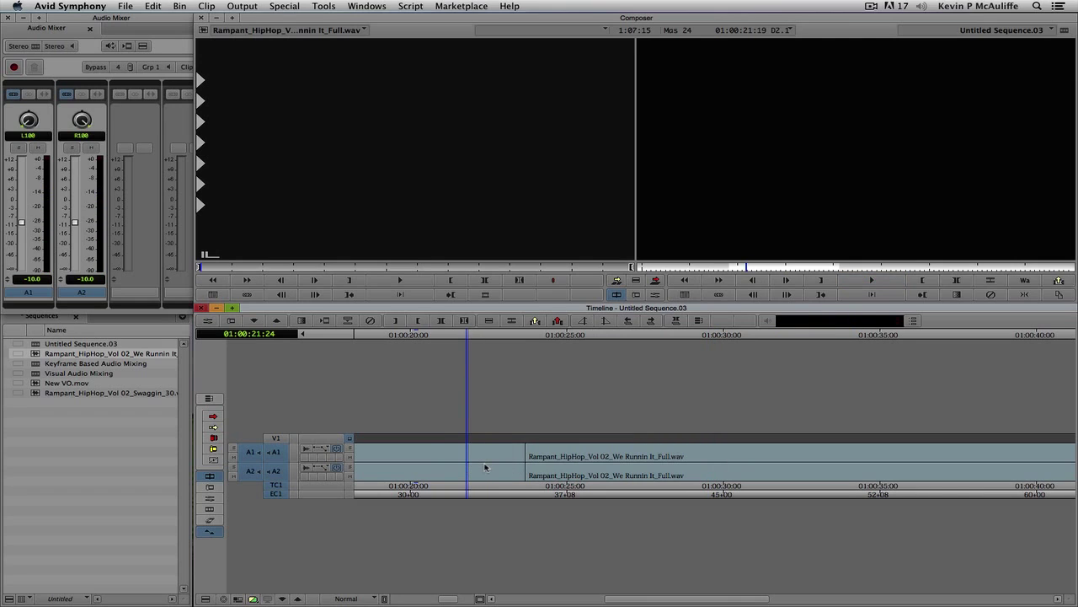
click(380, 469)
key(space)
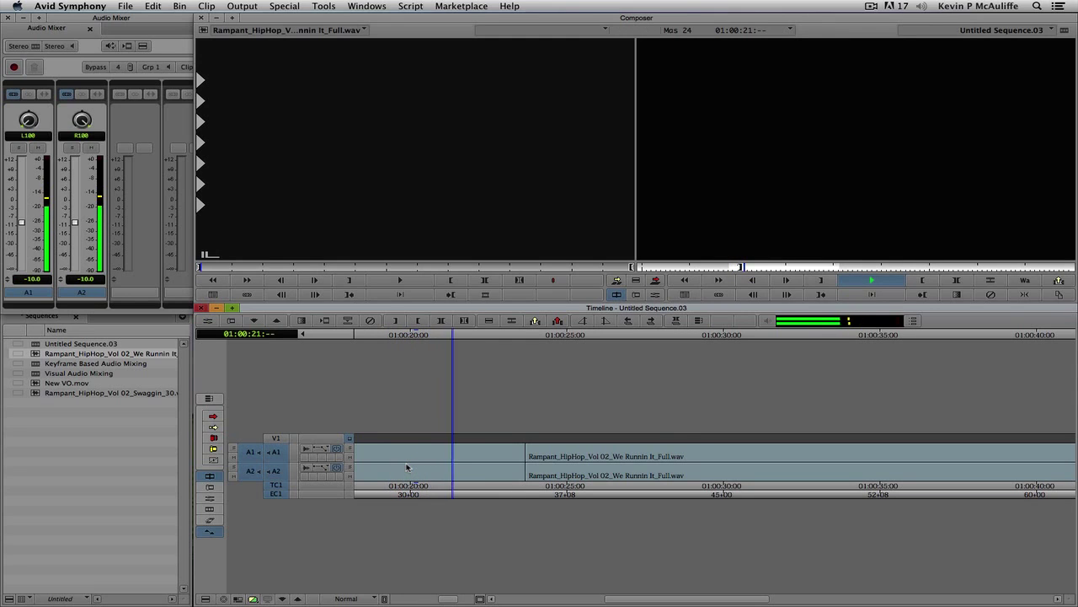
key(o)
key(space)
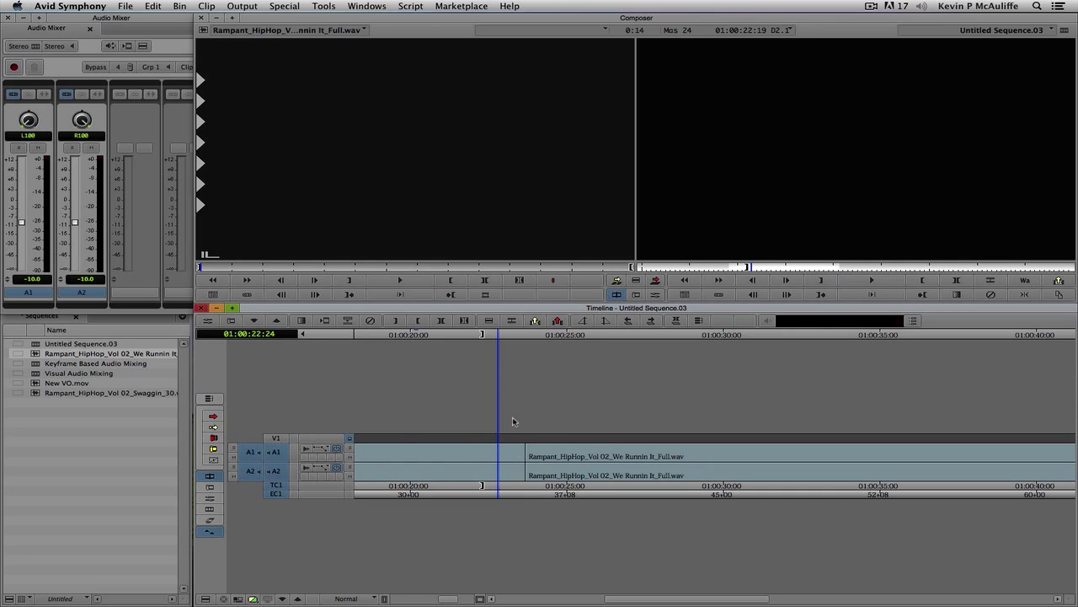
Step: Try extending the join on A1 and A2 back to the In point, play across it, and undo the extension
click(1024, 294)
click(467, 468)
click(379, 474)
key(space)
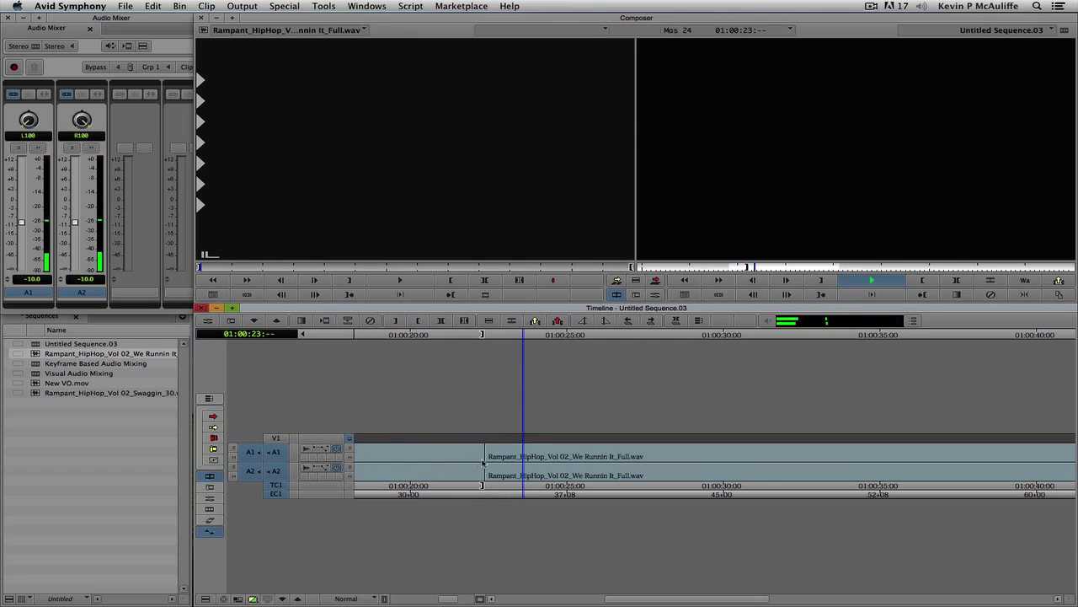
key(super+z)
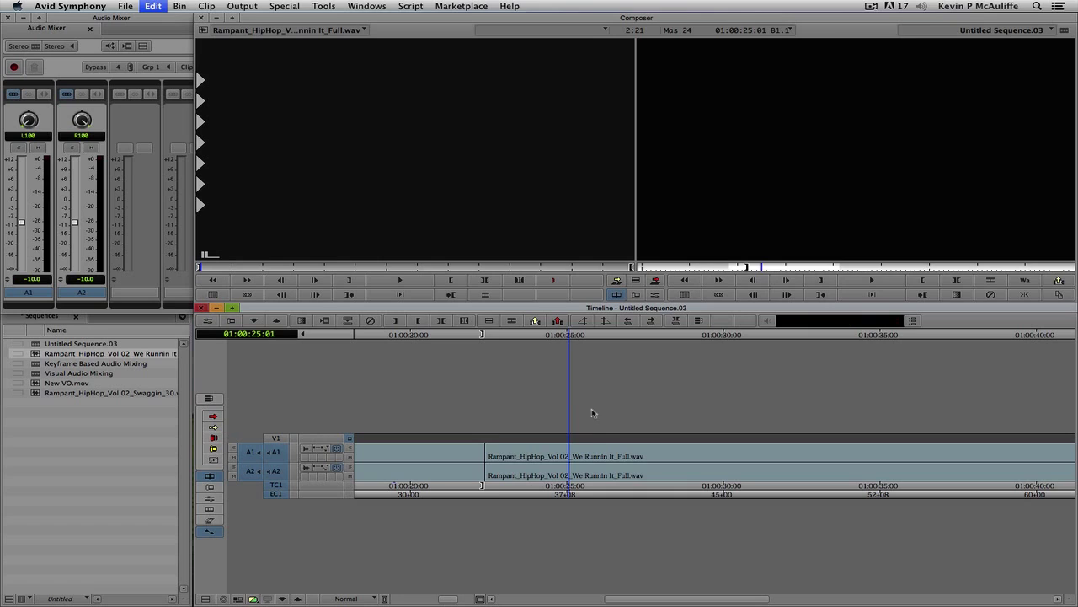
Step: Play the music from about 01:00:20 across the original join to judge how the edit sounds
drag(538, 460, 432, 468)
key(space)
key(space)
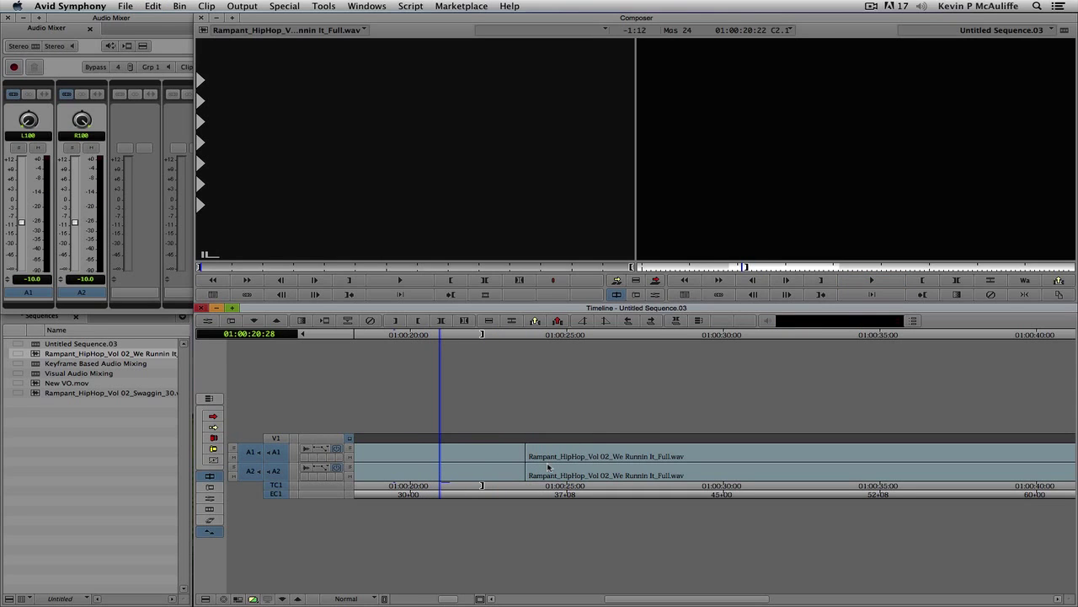
key(space)
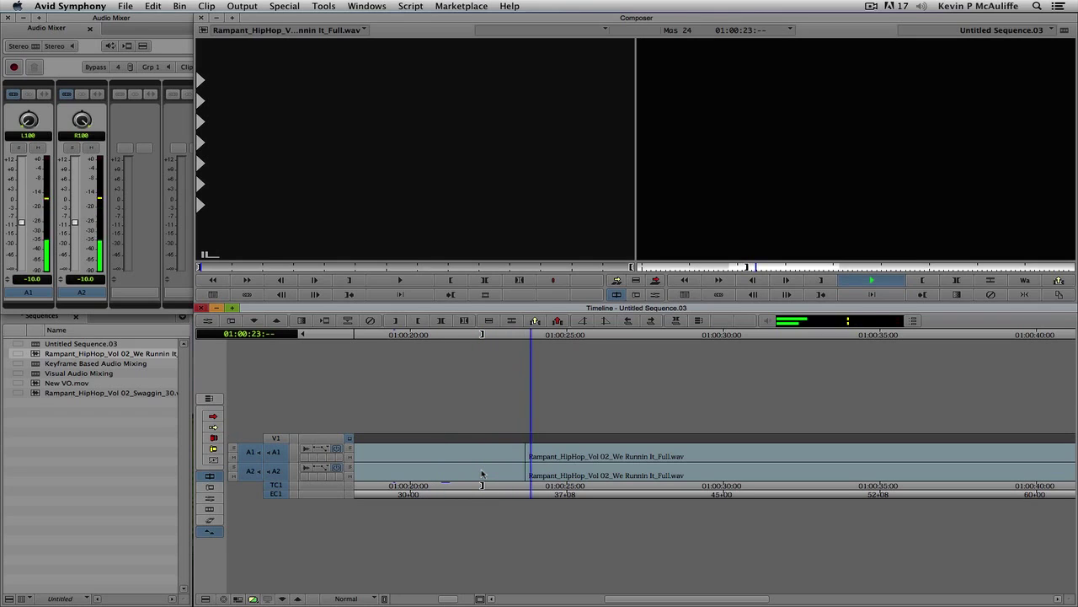
key(space)
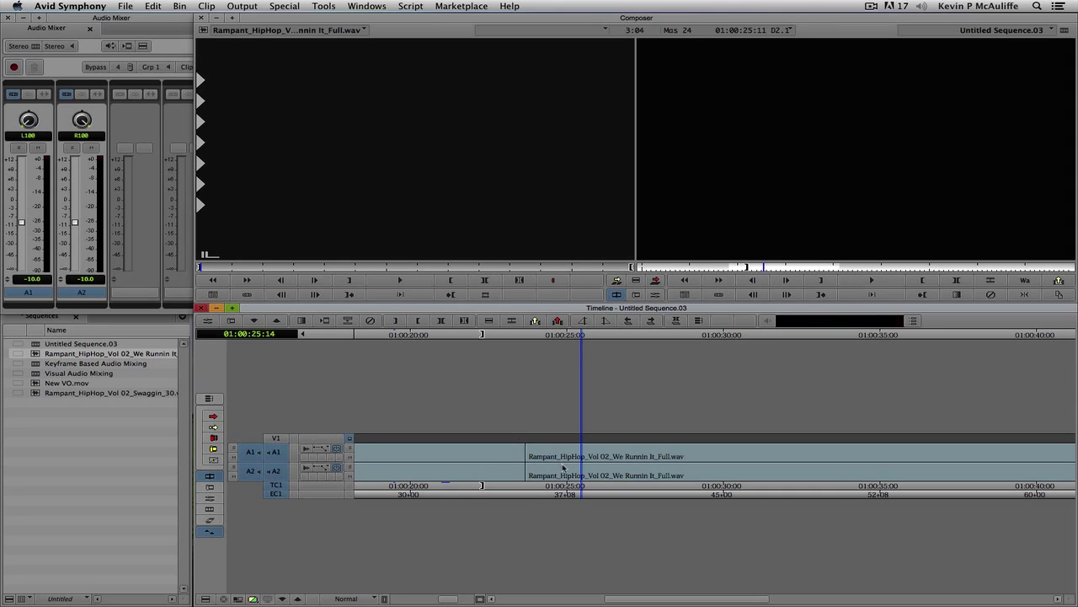
Step: Add a 1-frame dissolve at the 01:00:23:20 join on A1 and A2, choosing its position relative to the cut
key(a)
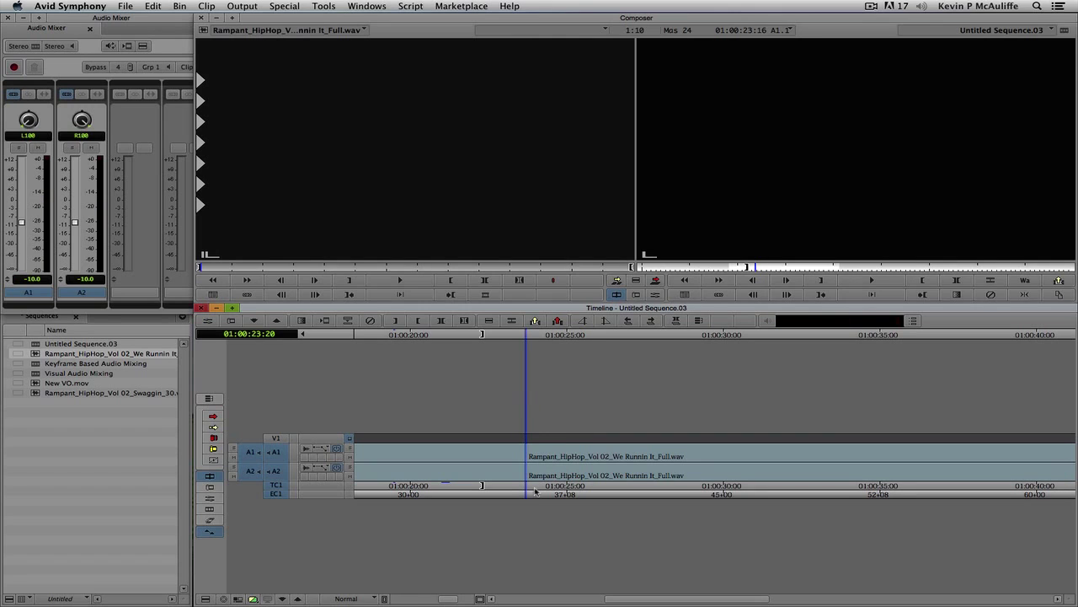
key(backslash)
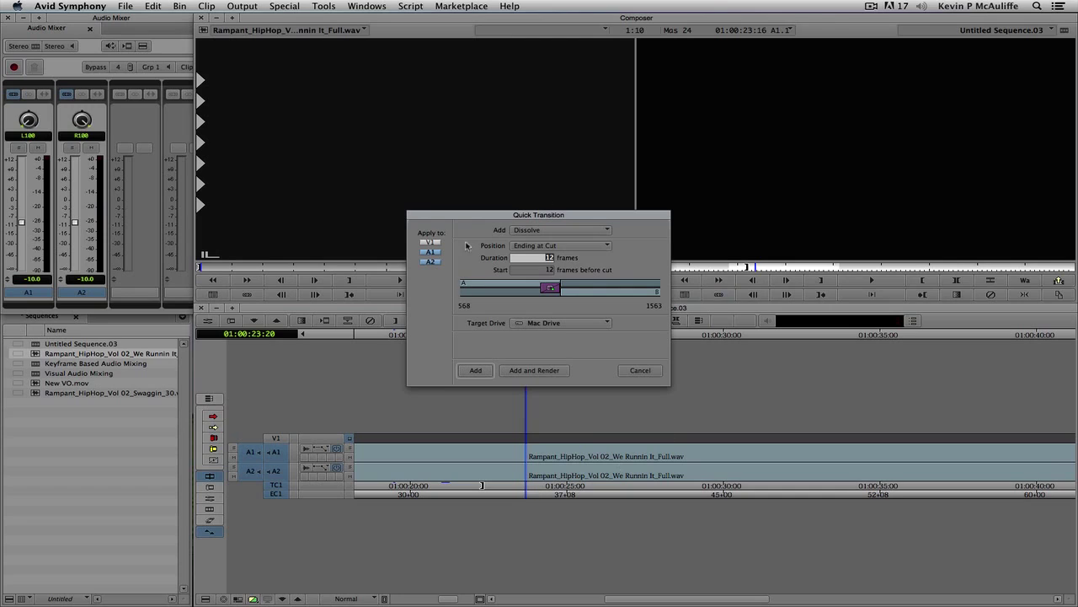
text(14)
drag(517, 262, 700, 271)
text(1)
click(533, 245)
click(533, 267)
click(477, 370)
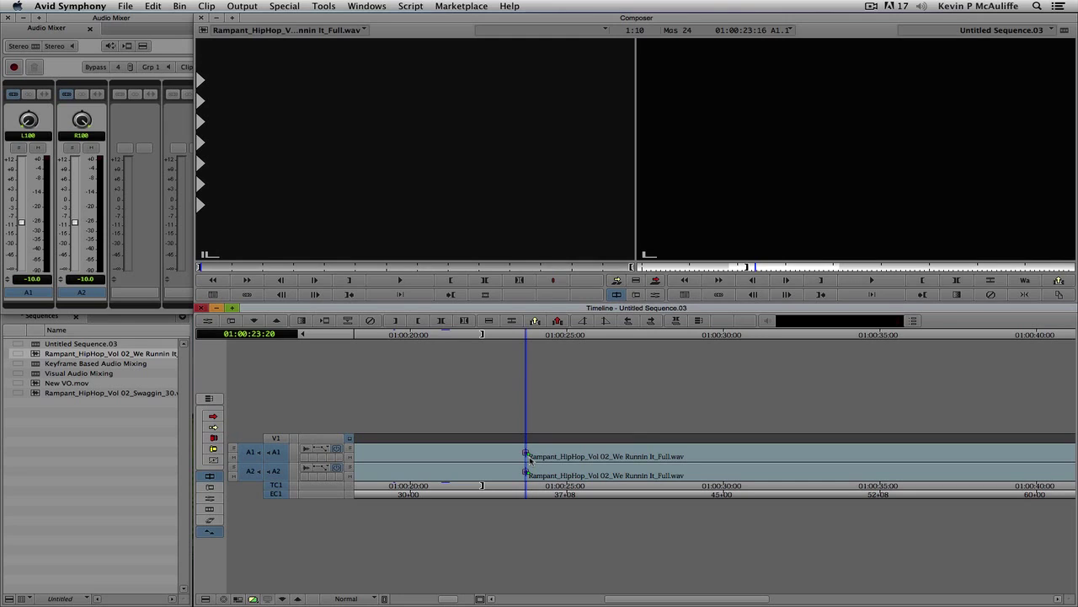
Step: Back up before the dissolve and play the music across the join to check the transition
key(j)
key(j)
key(j)
key(j)
key(space)
key(space)
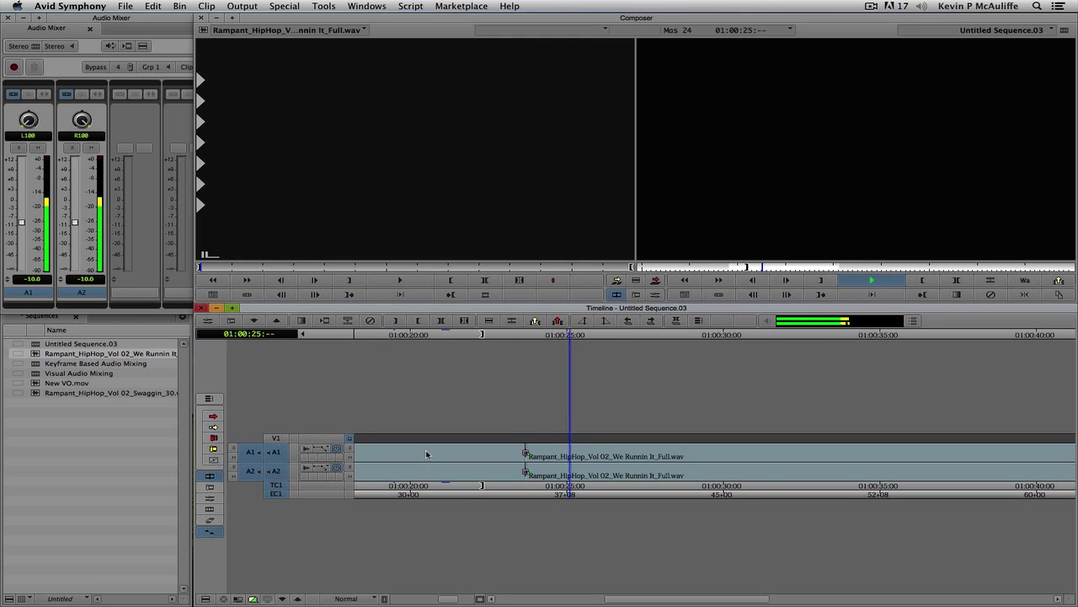
key(space)
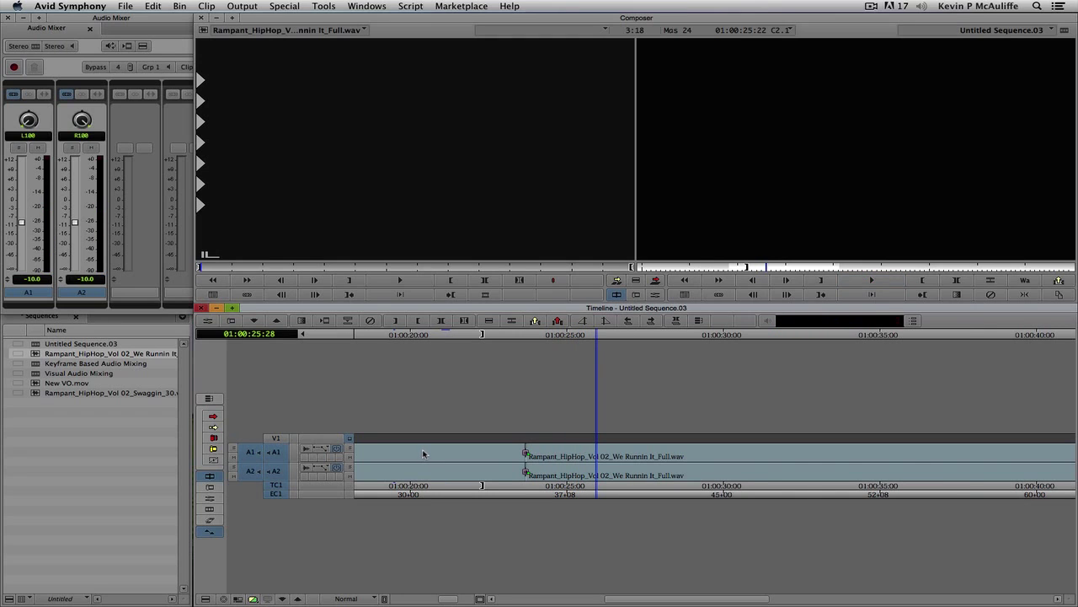
Step: Lengthen the end of the music on A1 and A2 by 17 frames in Trim mode so the sequence ends at 01:01:30:00
key(super+slash)
drag(821, 469, 1073, 470)
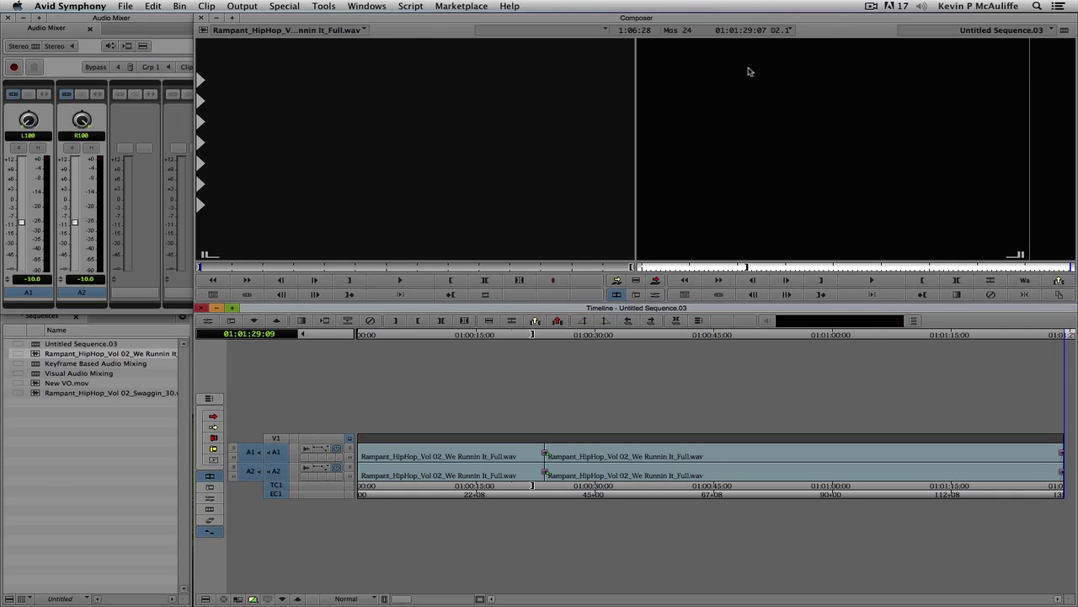
key(u)
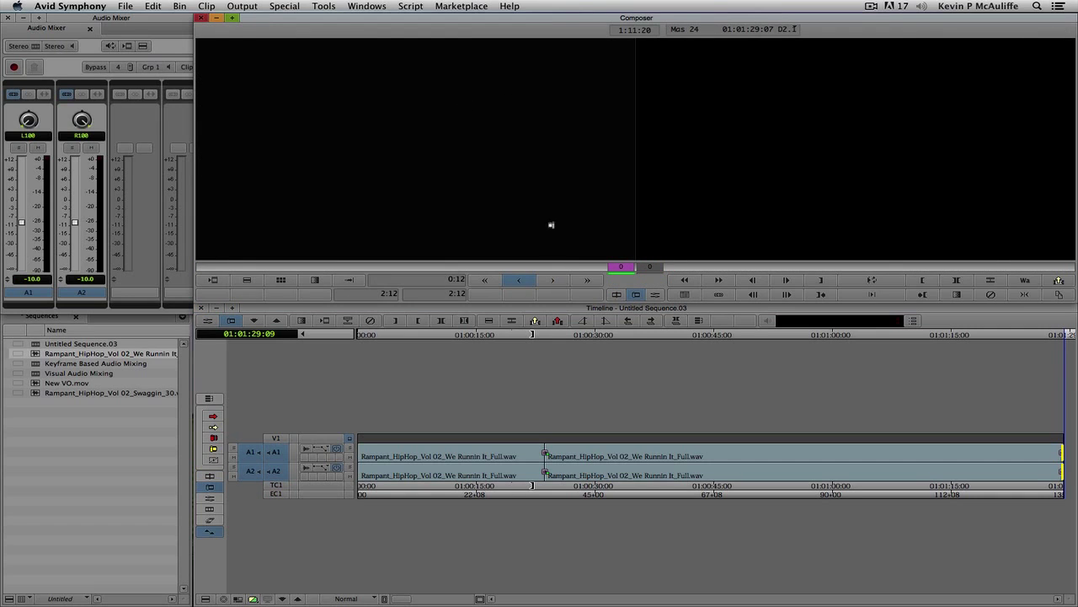
click(585, 282)
click(585, 282)
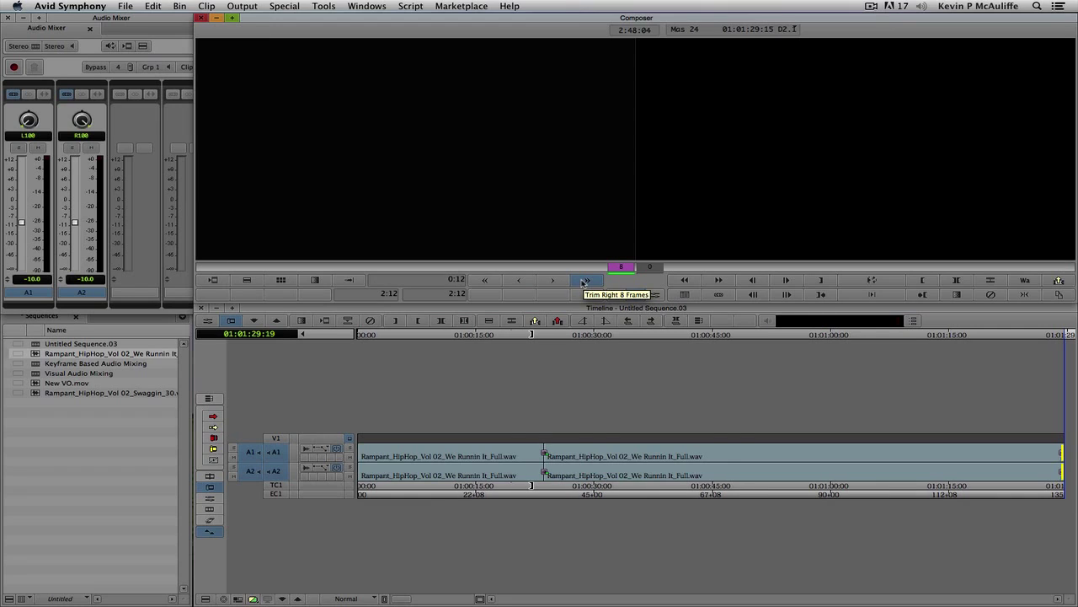
click(585, 282)
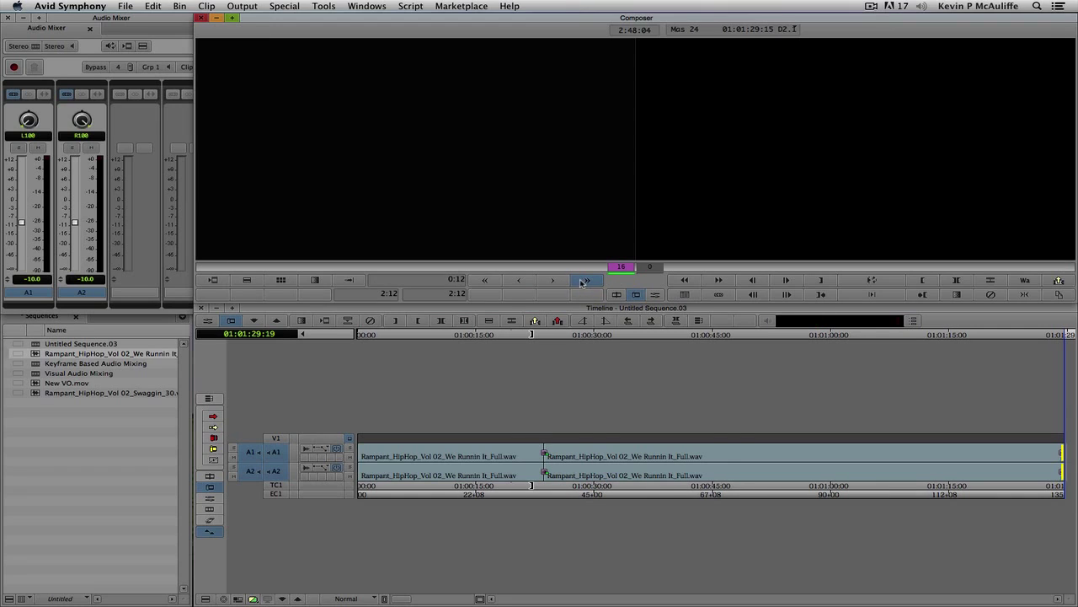
click(550, 282)
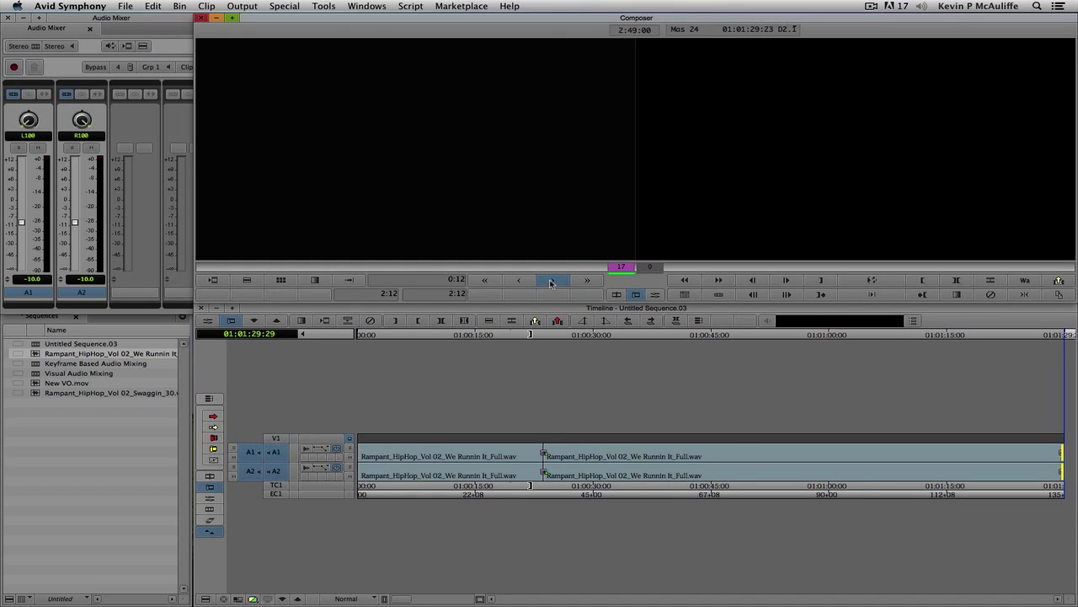
click(540, 267)
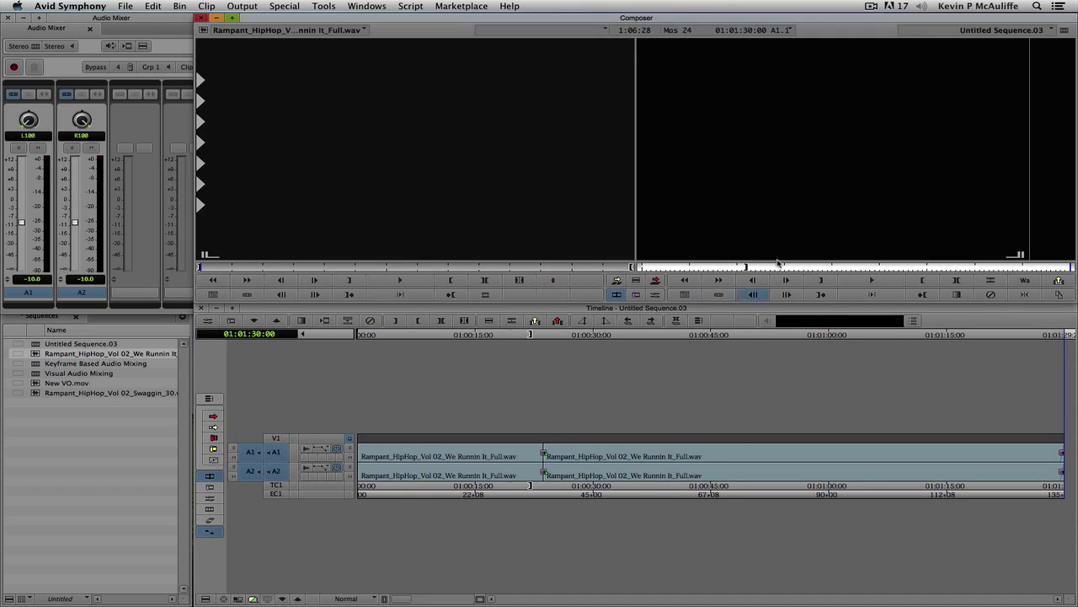
Step: Play the ending of the shortened track and play across the join once more
click(1020, 456)
key(space)
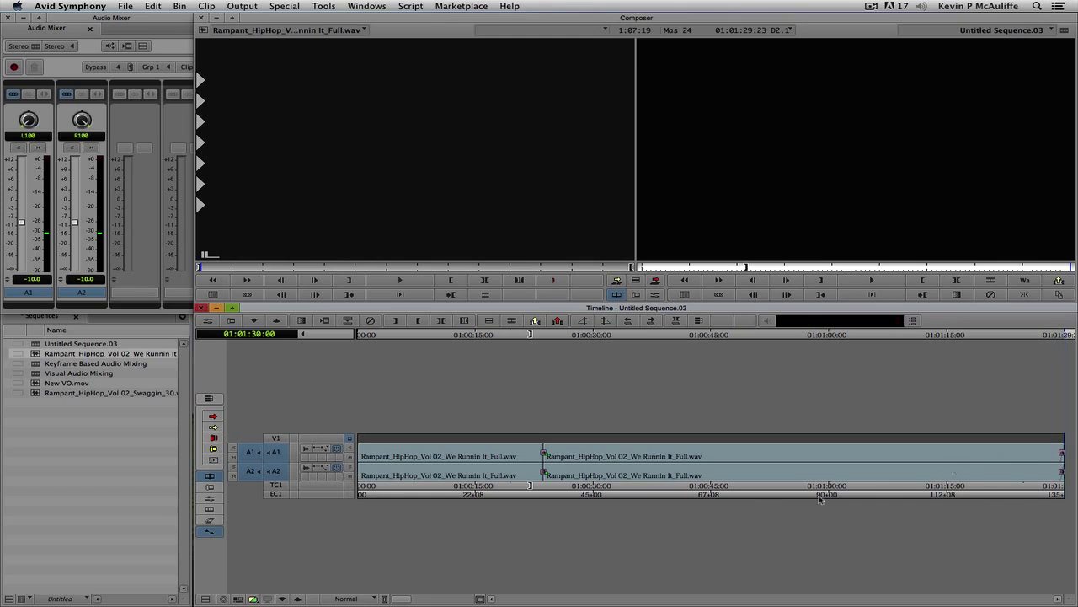
click(524, 475)
key(space)
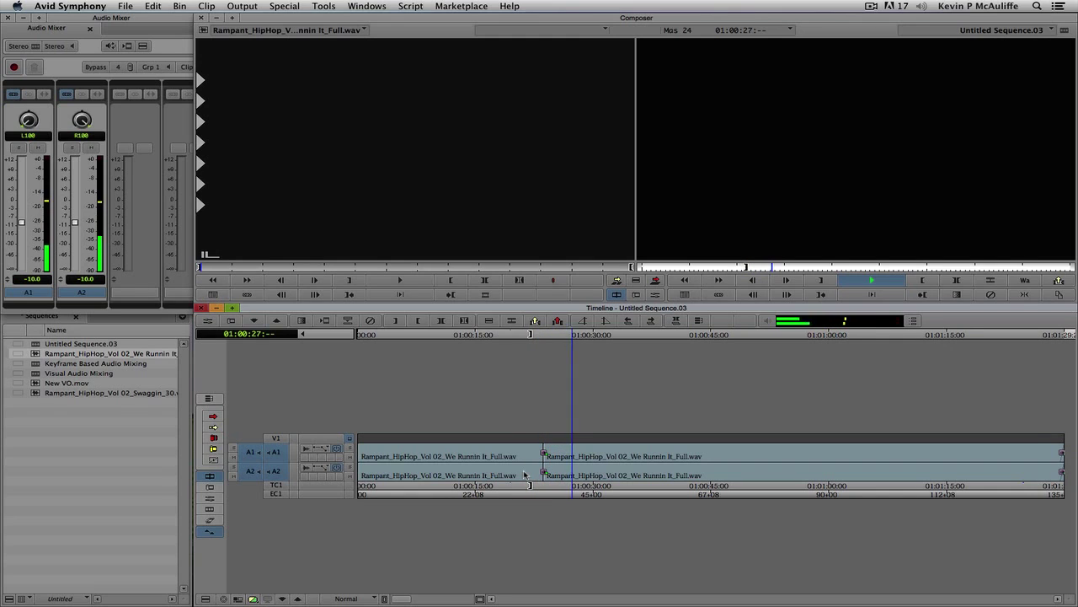
key(space)
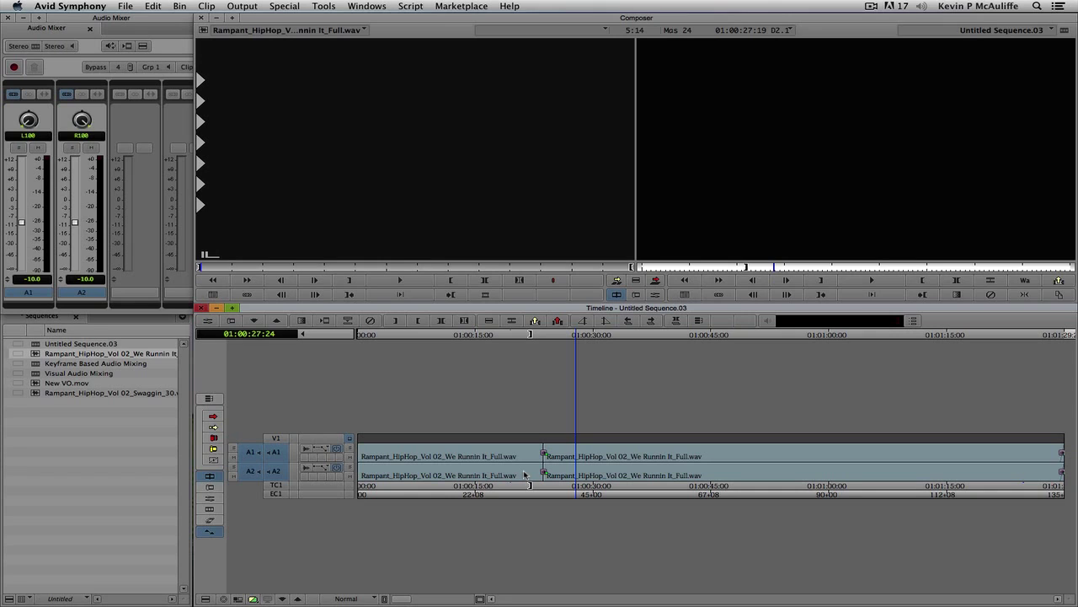
Step: Return to the start of the sequence and load filler into the source monitor
drag(496, 417, 315, 431)
drag(386, 474, 324, 469)
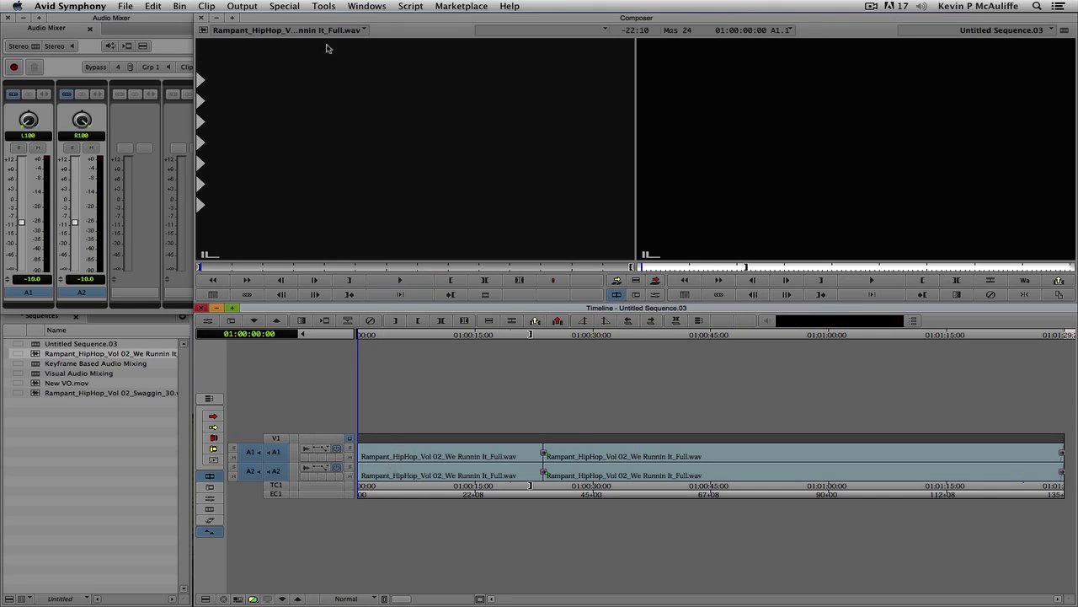
click(281, 32)
click(271, 89)
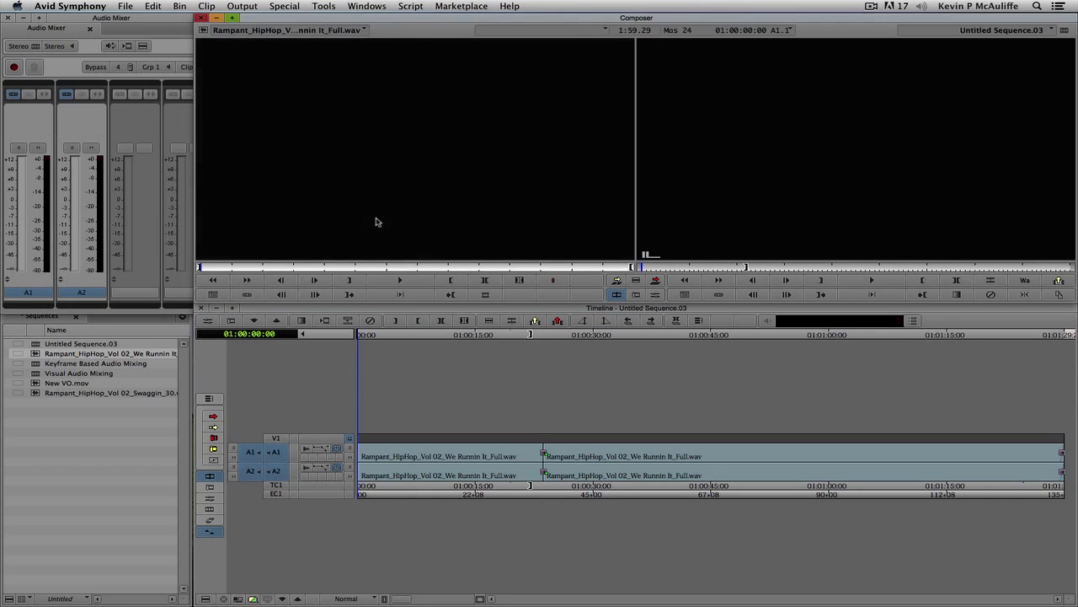
Step: Try splicing filler marked with a +3:00 offset into the sequence, and undo the insert
text(+3:00)
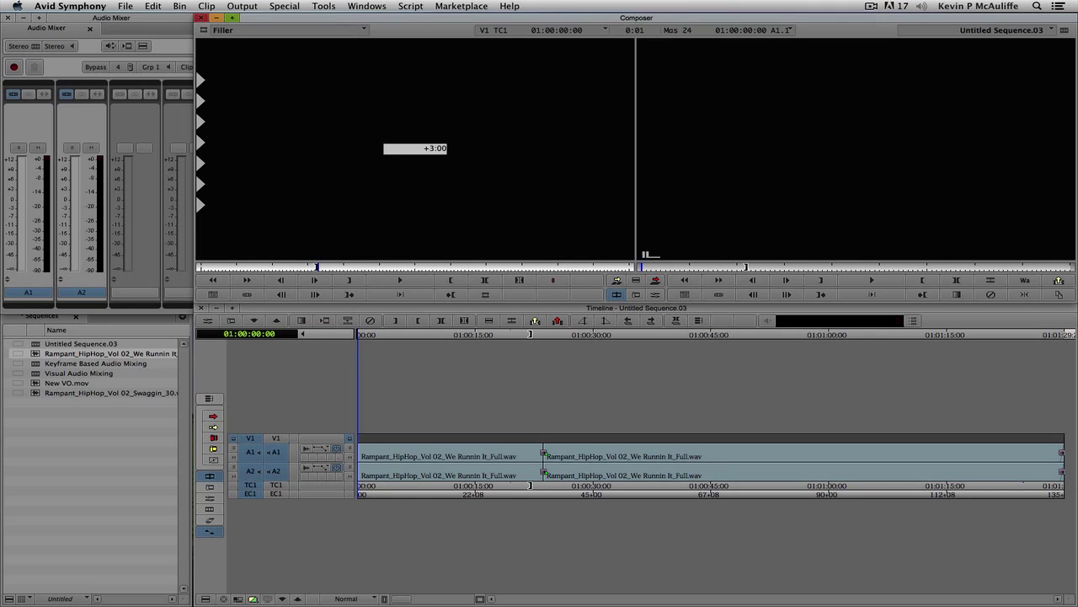
key(Return)
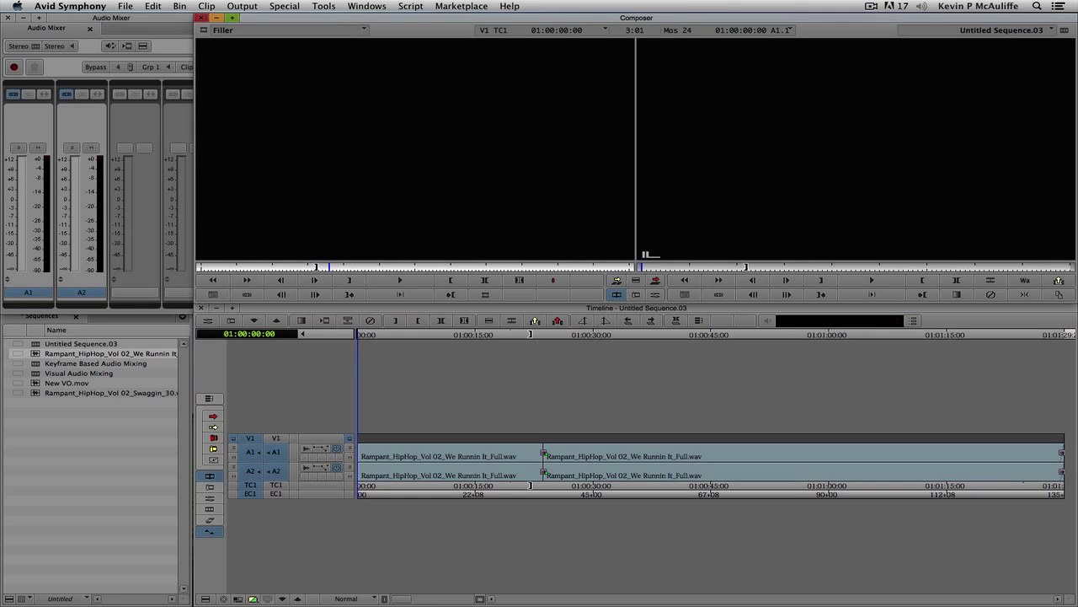
key(o)
key(i)
key(f)
key(v)
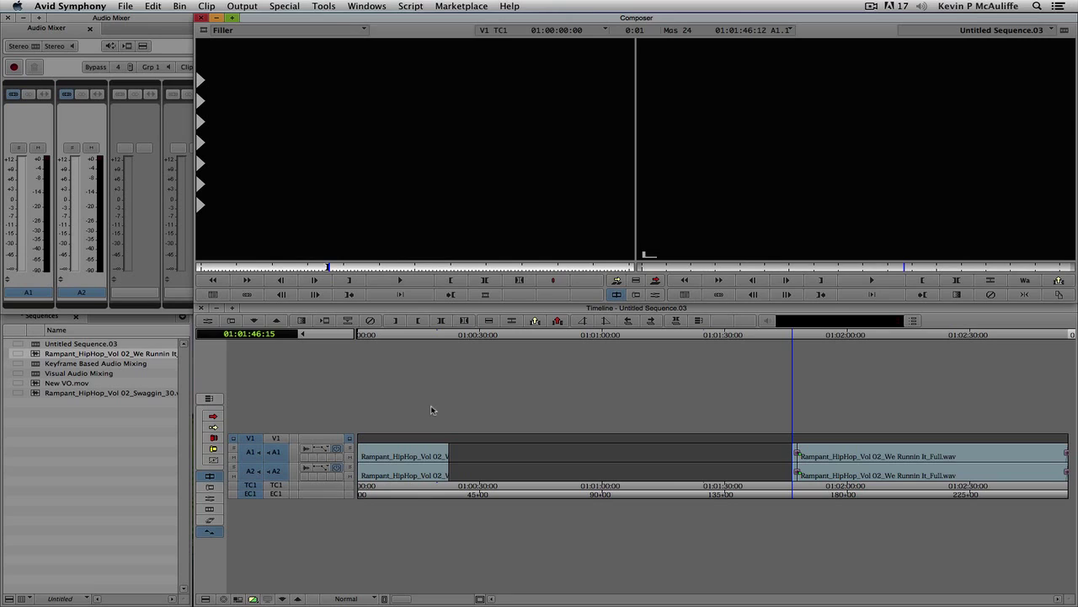
key(super+z)
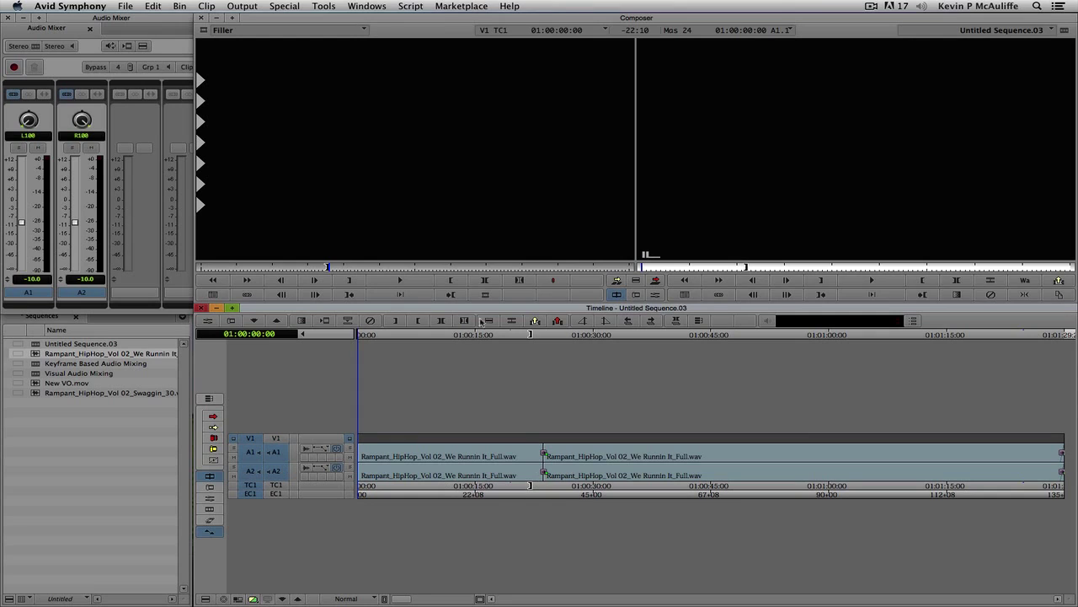
Step: Mark the filler's out point with a +3:00 offset and splice the filler in at the start of the sequence
click(408, 186)
text(+300)
key(Return)
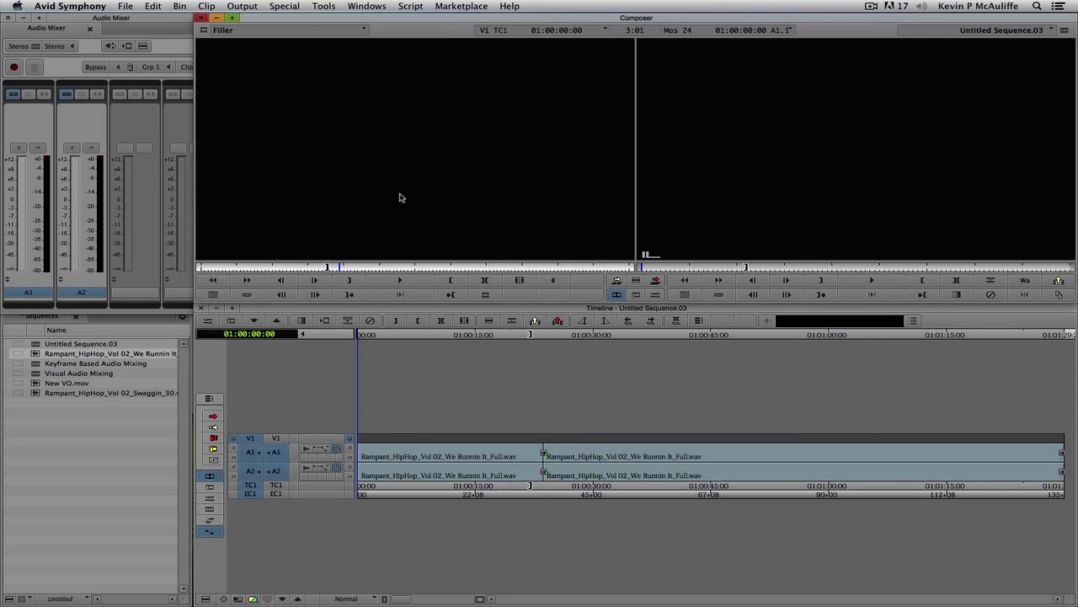
key(o)
click(388, 455)
key(Home)
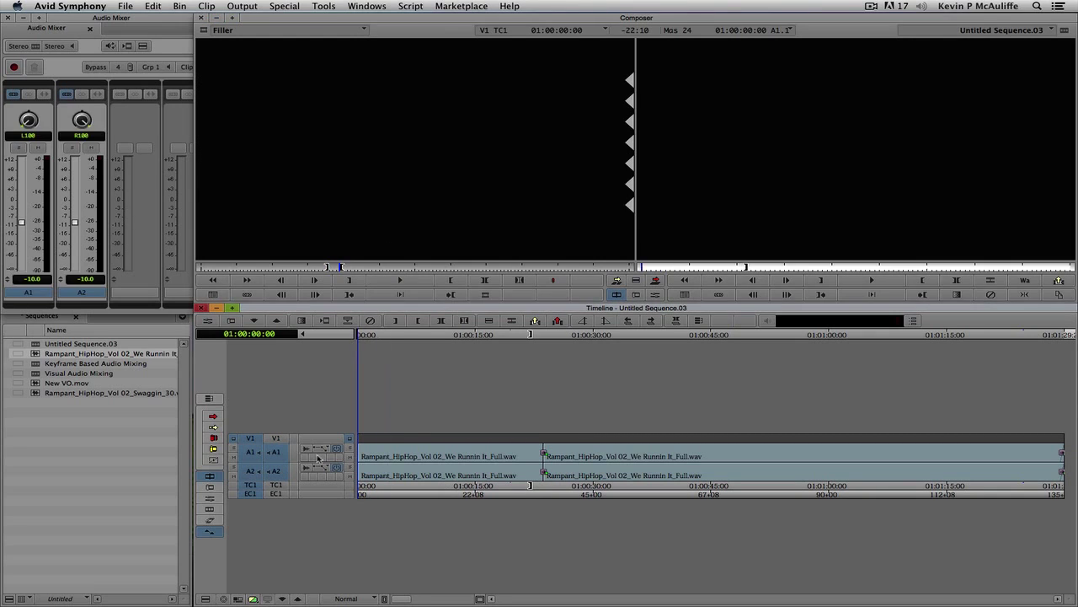
key(i)
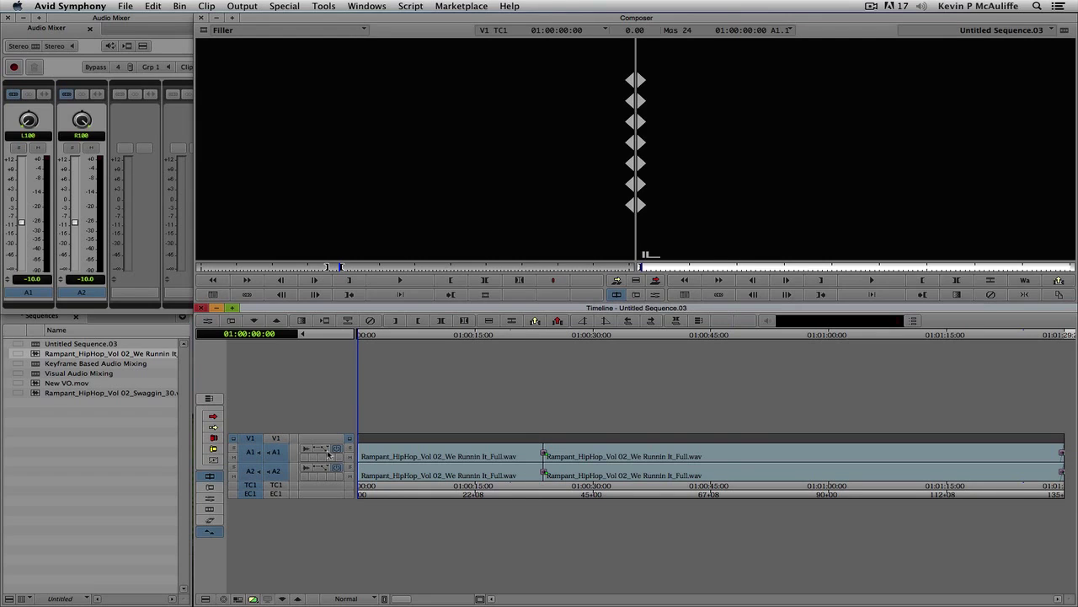
key(v)
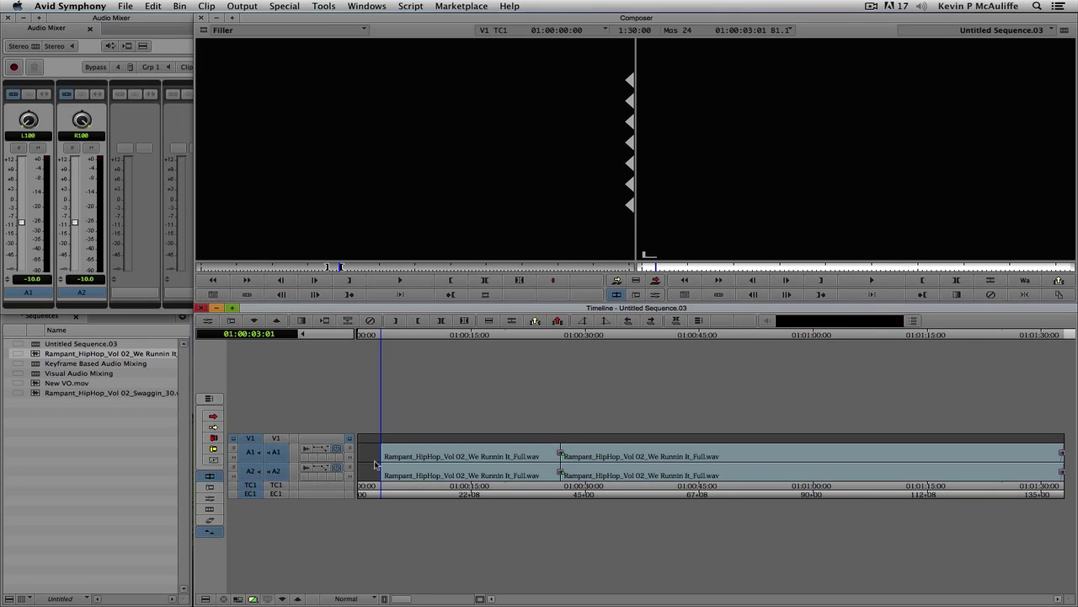
Step: Enable only V1, return to the sequence start and add edits to the V1 filler in time with the music during playback
click(278, 473)
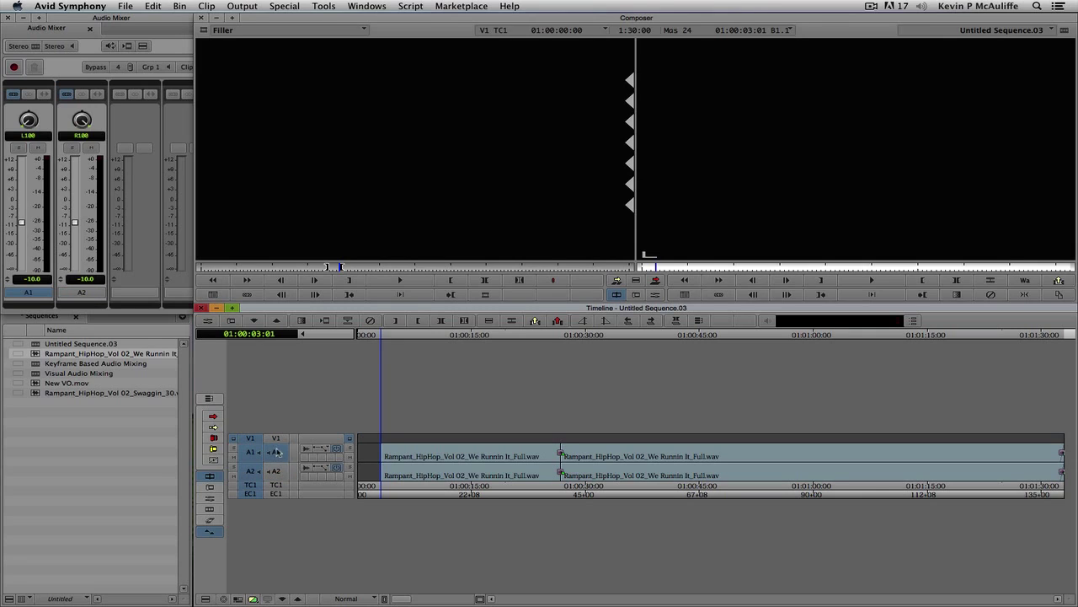
click(278, 453)
click(279, 439)
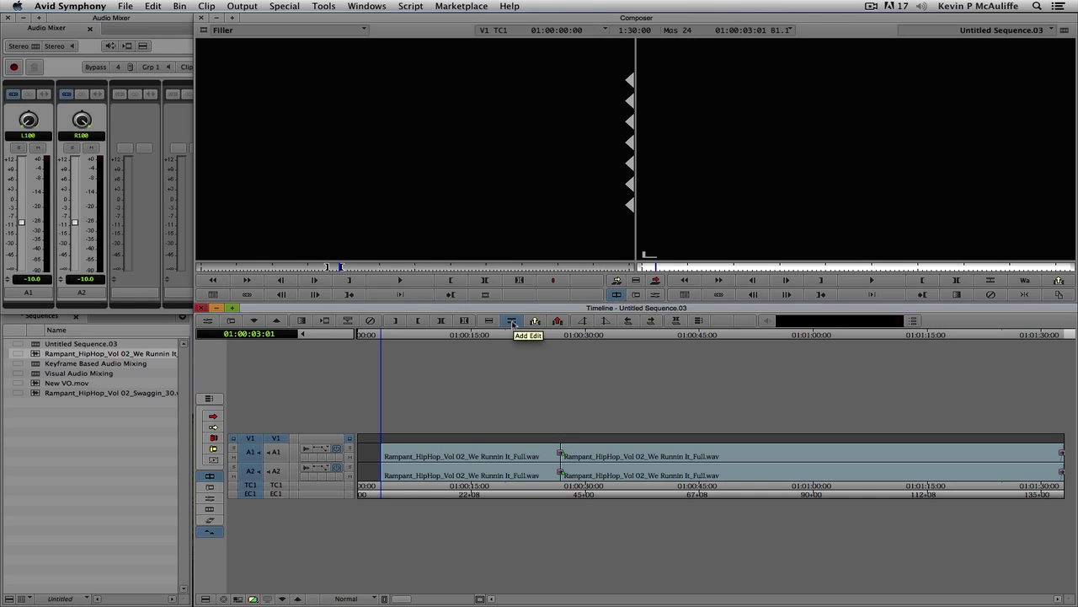
drag(437, 448, 340, 448)
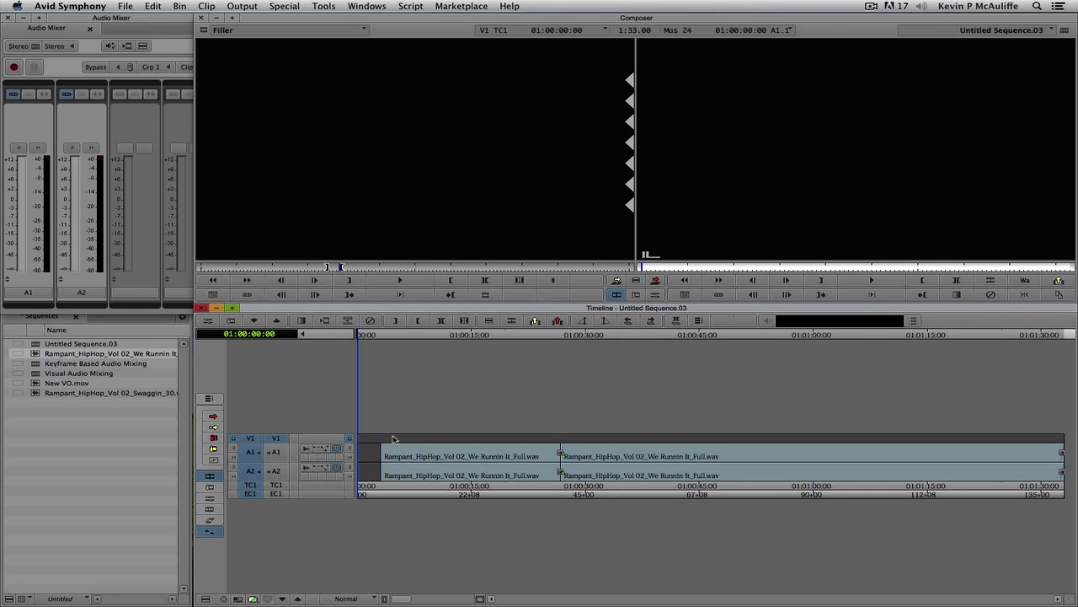
key(space)
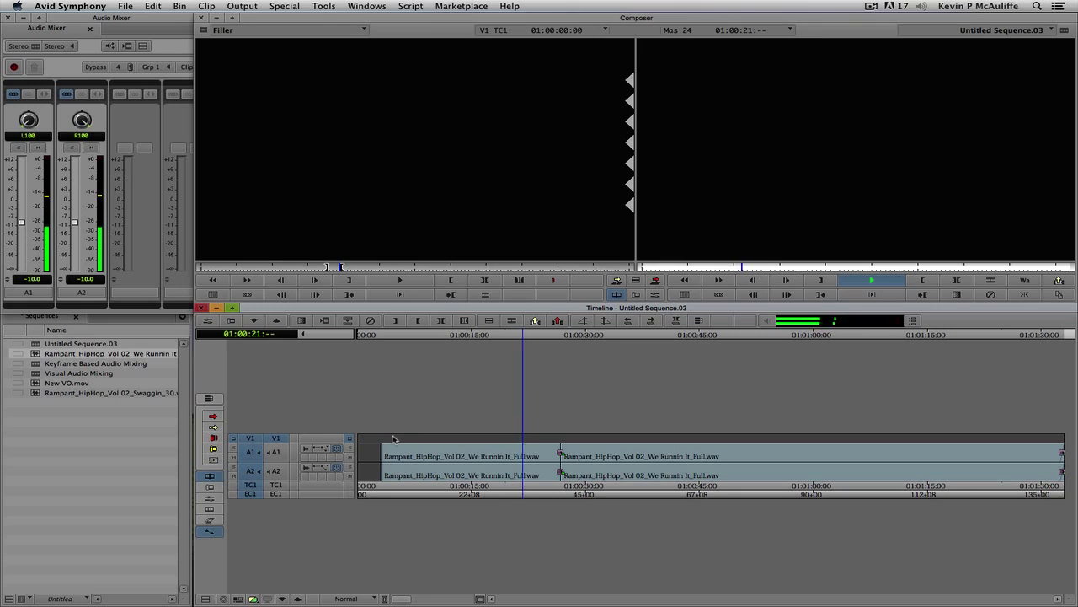
key(space)
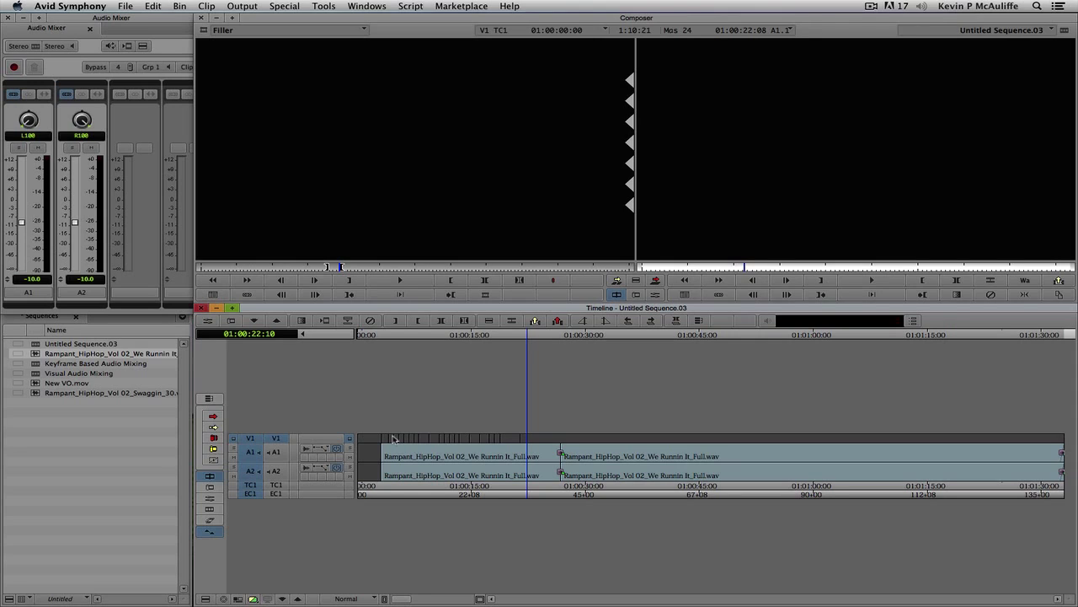
Step: Mark an in point in the sequence at 01:00:03:01, where the music starts
click(384, 442)
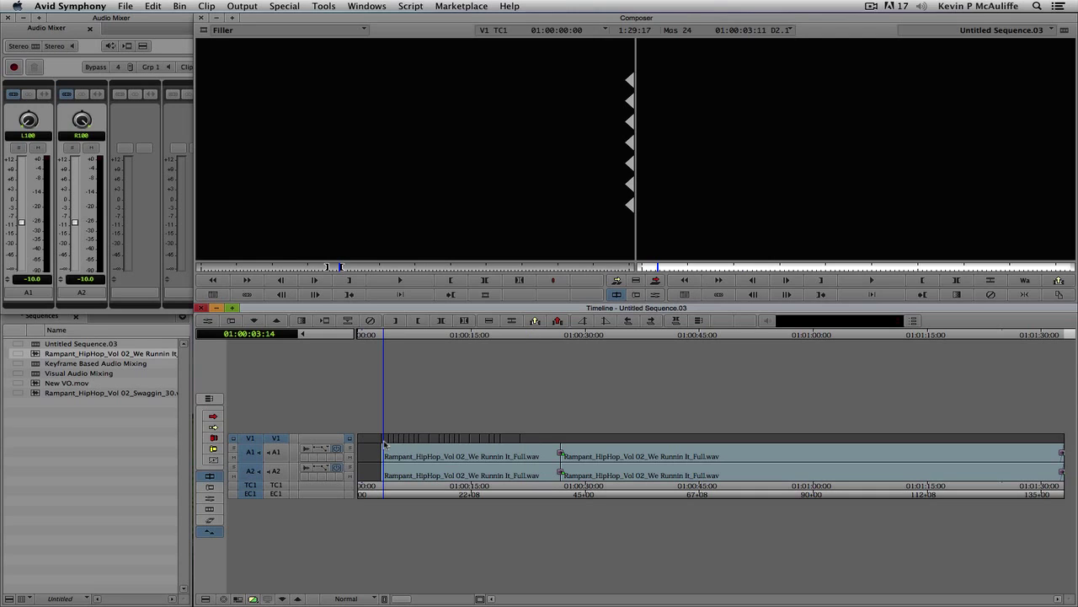
click(380, 456)
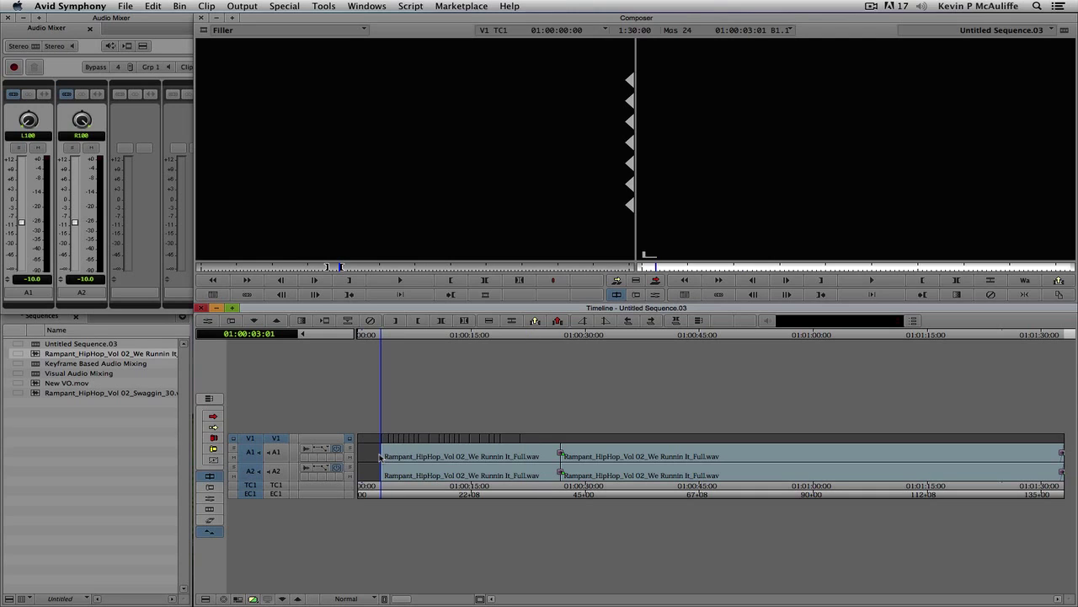
key(i)
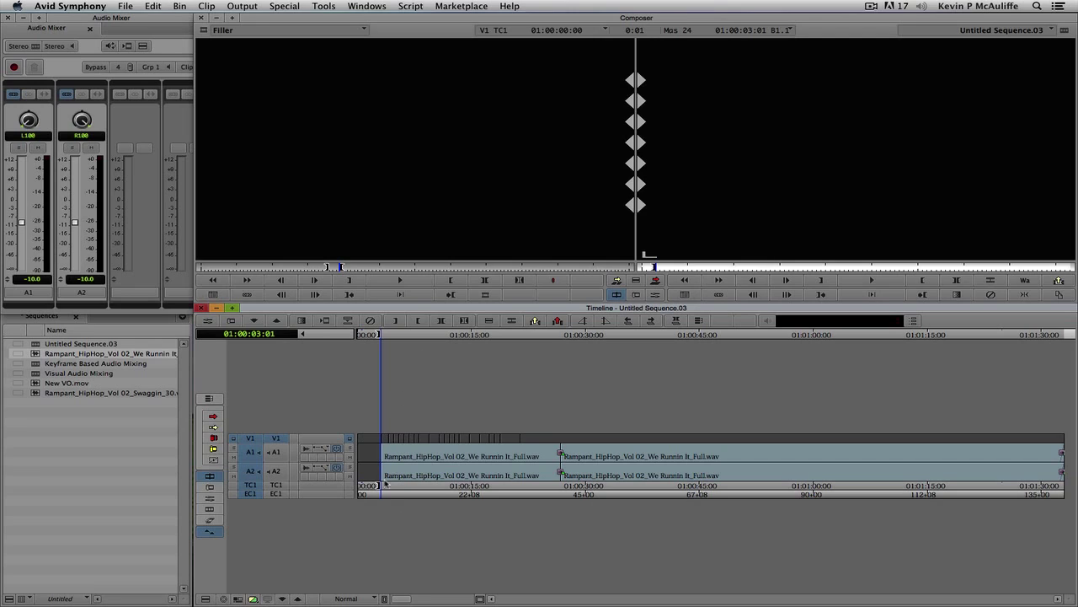
Step: Close the Audio Mixer, open the Motocross bin from the Stock Footage project, and fit its window over the bin column
click(111, 18)
click(8, 19)
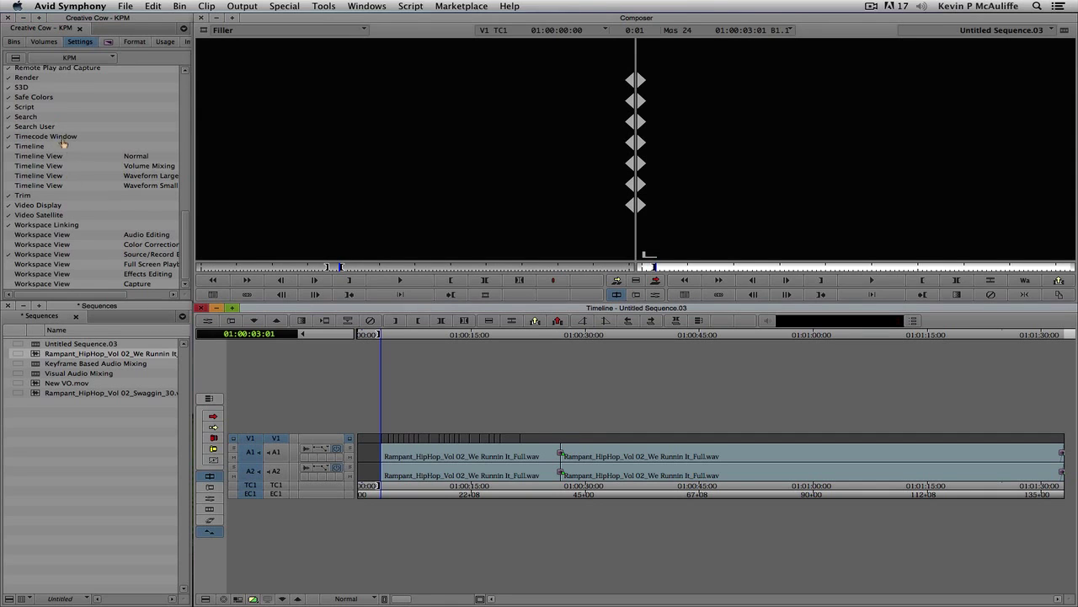
click(20, 44)
key(super+o)
click(537, 109)
click(536, 114)
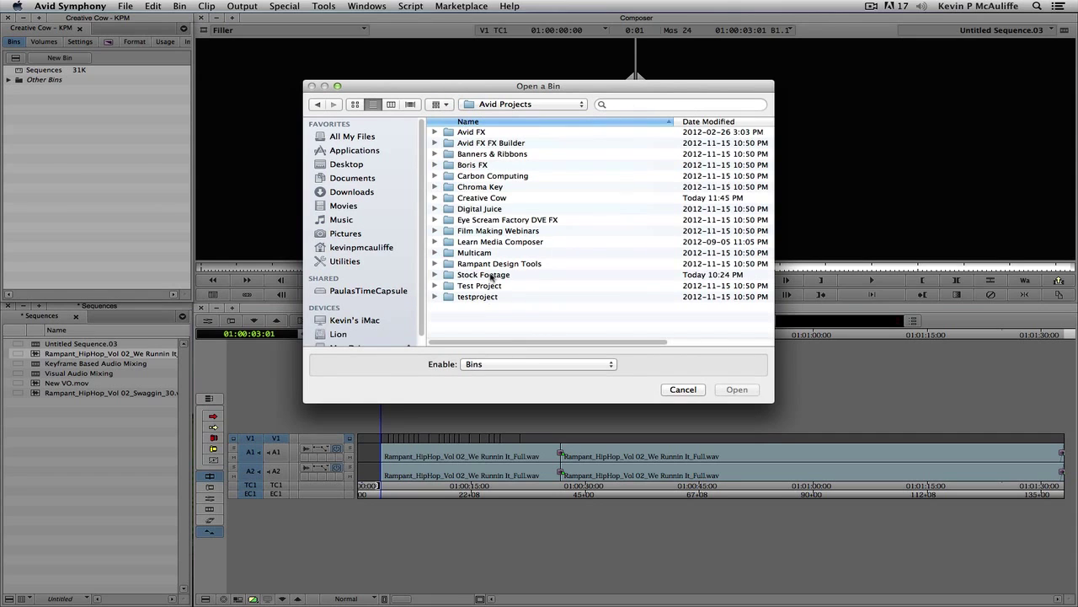
double_click(492, 278)
double_click(486, 145)
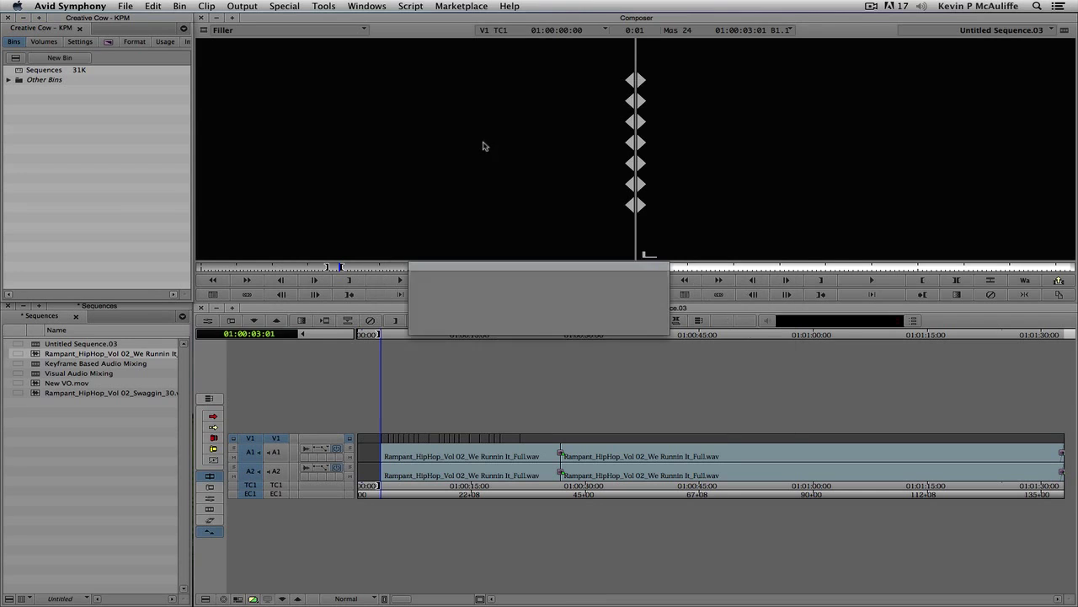
drag(196, 345, 160, 287)
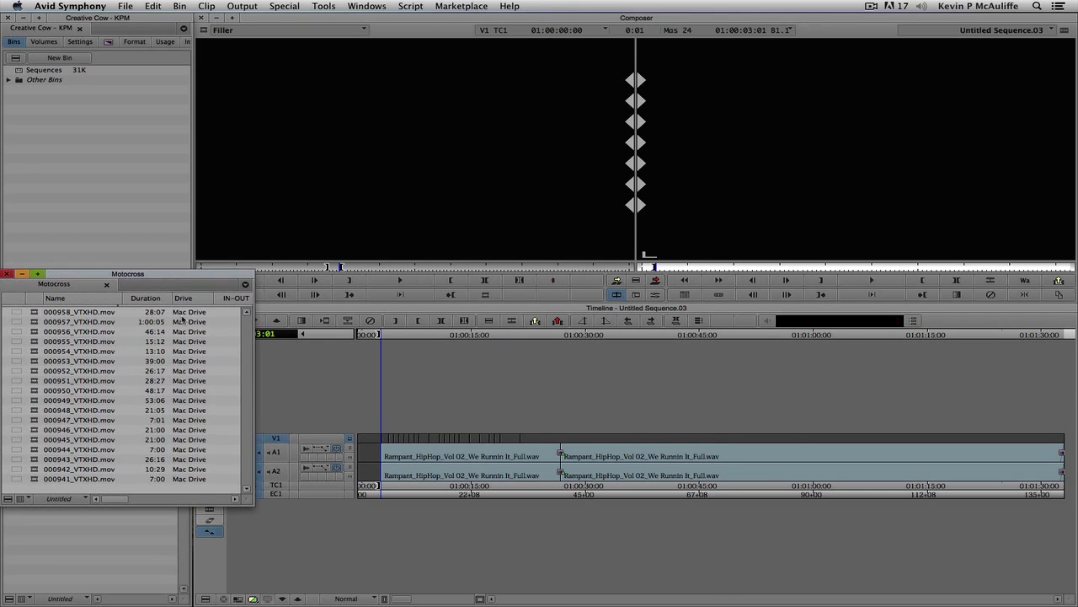
drag(247, 500, 177, 534)
Step: Overwrite the first V1 segment after the opening filler with 000941_VTXHD.mov, starting at source timecode 01:00:02:19
click(37, 479)
double_click(37, 480)
click(352, 280)
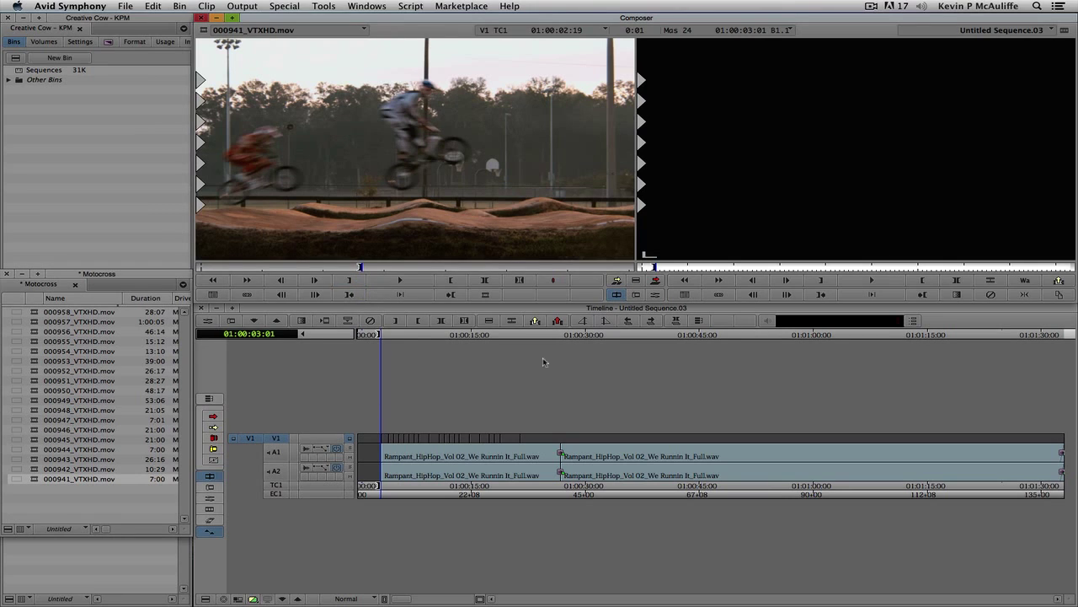
super+click(388, 453)
key(Left)
key(o)
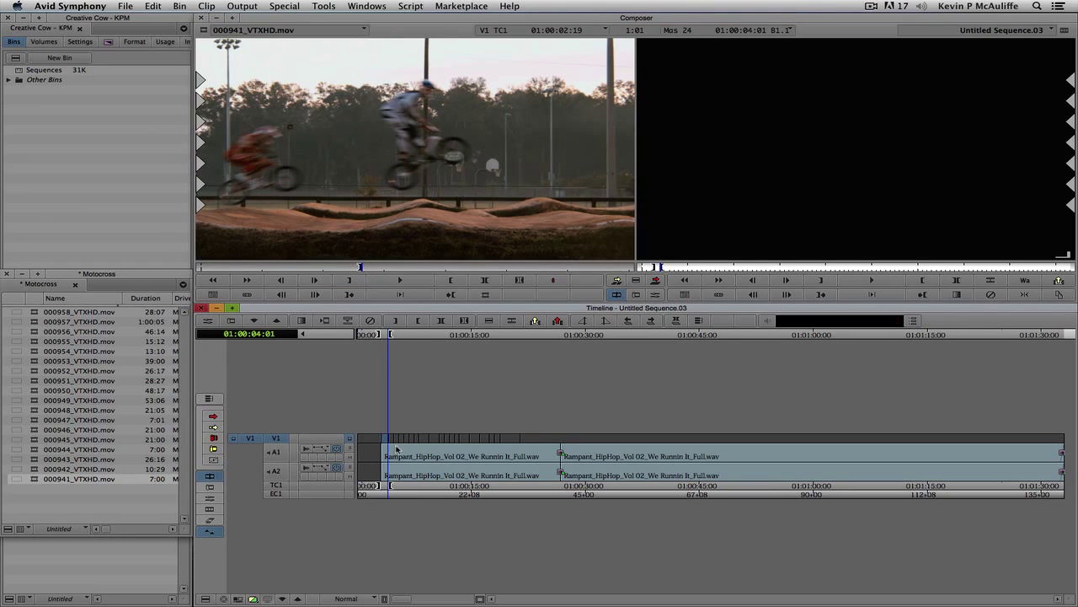
key(super+m)
drag(422, 434, 369, 439)
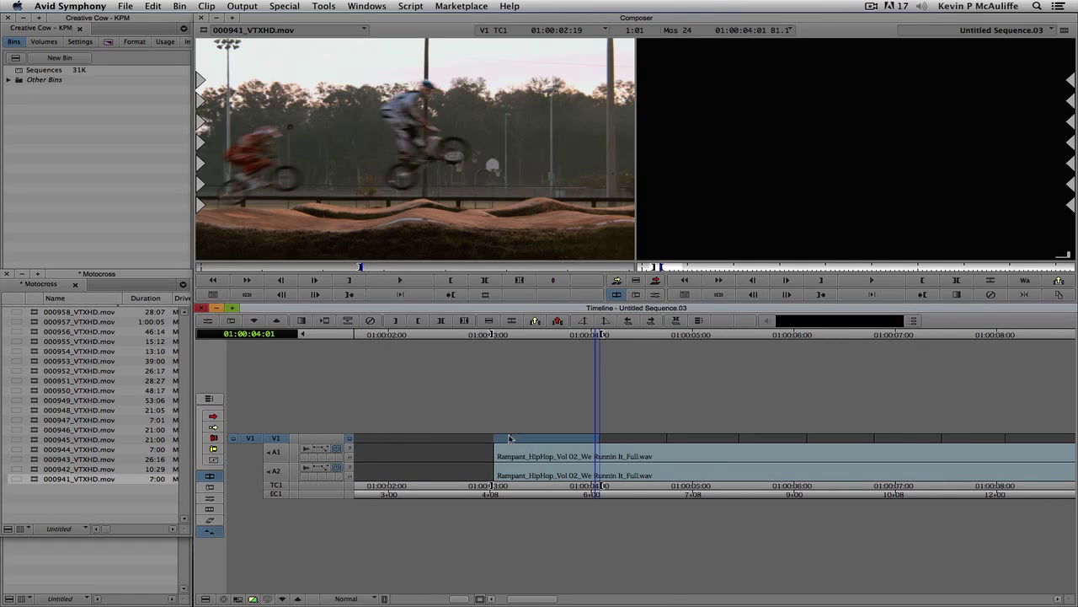
key(b)
Step: Overwrite the second marked V1 segment with 000942_VTXHD.mov, starting at source timecode 01:00:06:24
click(626, 449)
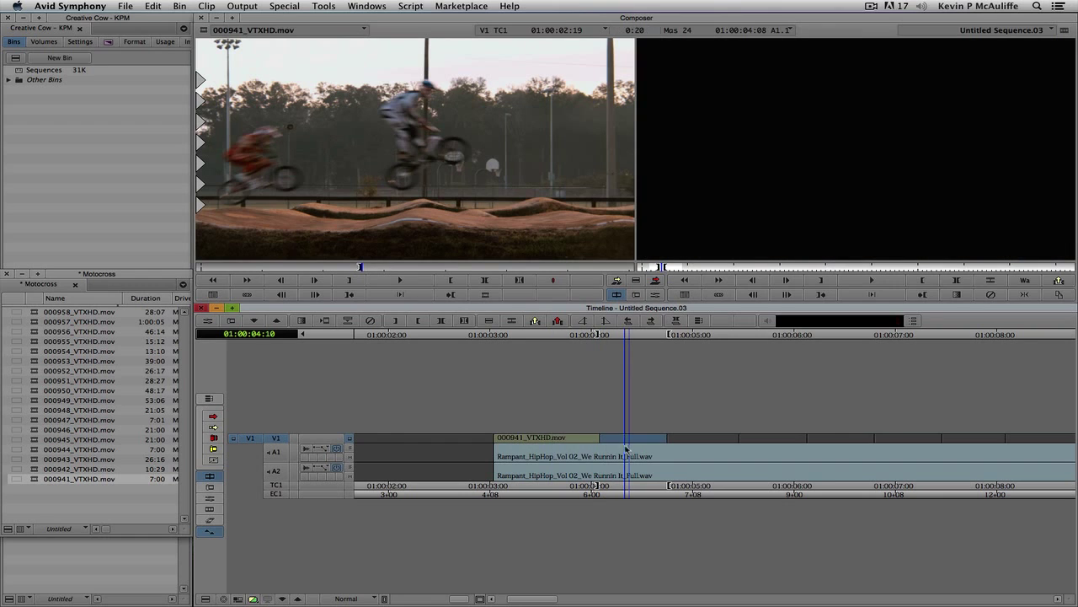
drag(20, 468, 321, 215)
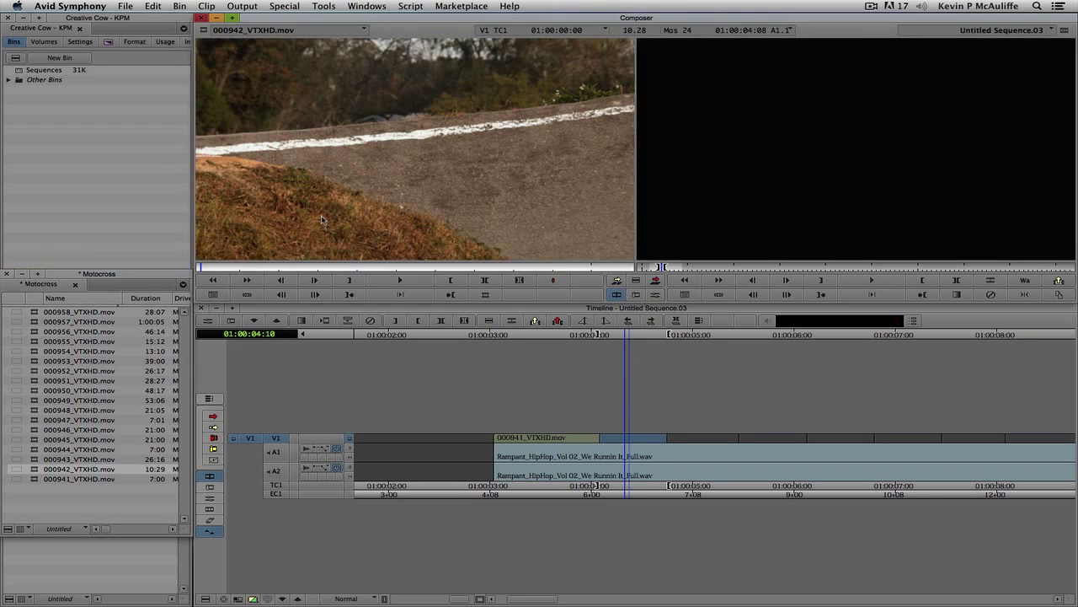
drag(341, 271, 461, 267)
key(b)
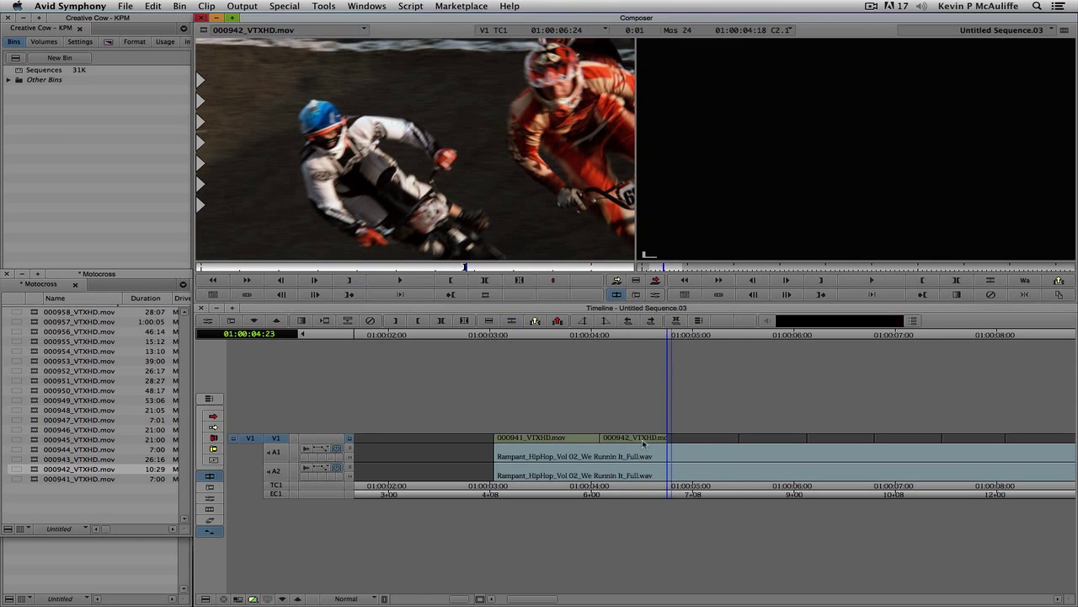
Step: Fill the third V1 segment with 000948_VTXHD.mov, starting at source timecode 01:00:06:09
double_click(51, 410)
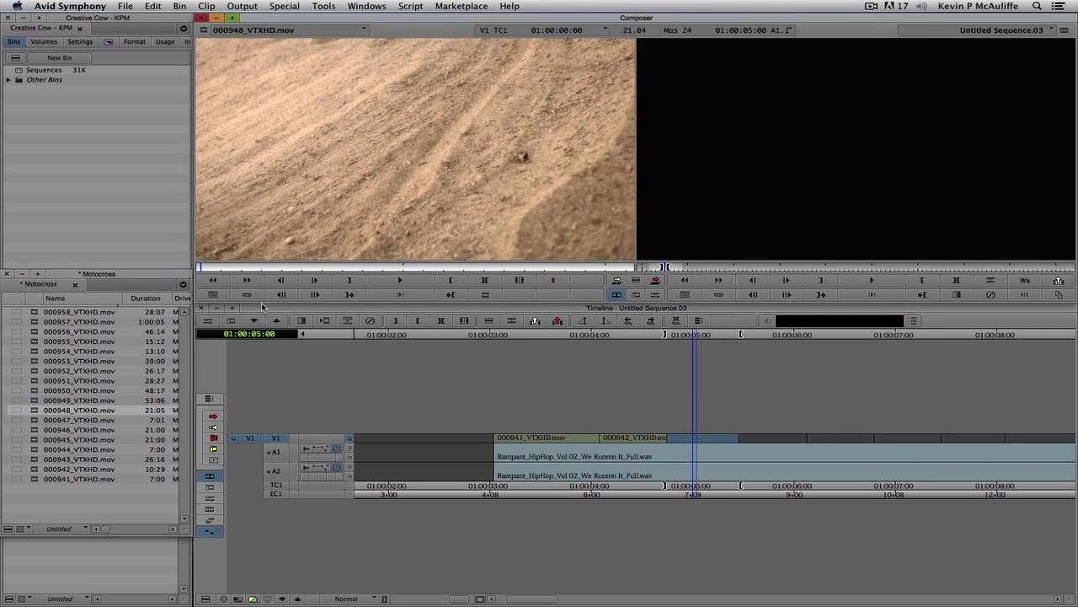
drag(371, 267, 328, 269)
click(346, 281)
key(b)
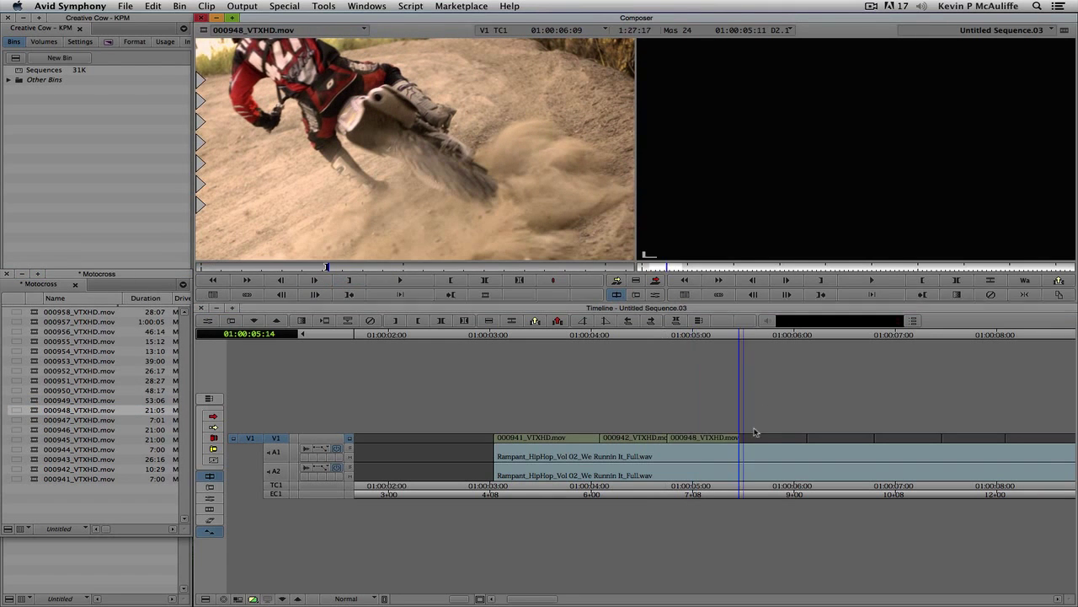
Step: Fill the fourth V1 segment with 000952_VTXHD.mov, starting at source timecode 01:00:04:15
double_click(39, 372)
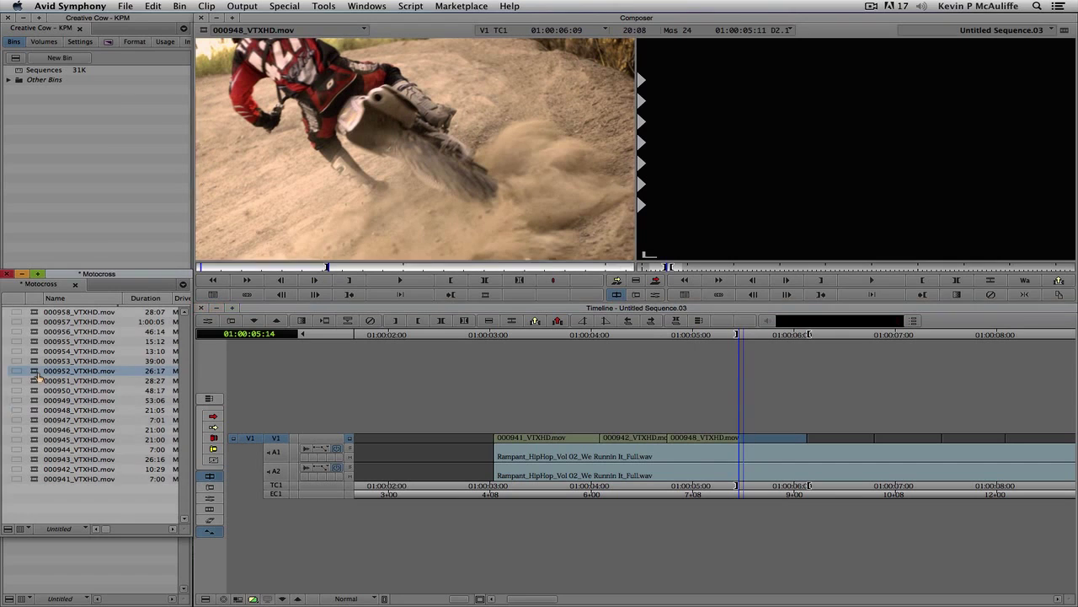
drag(423, 268, 267, 271)
click(350, 293)
key(b)
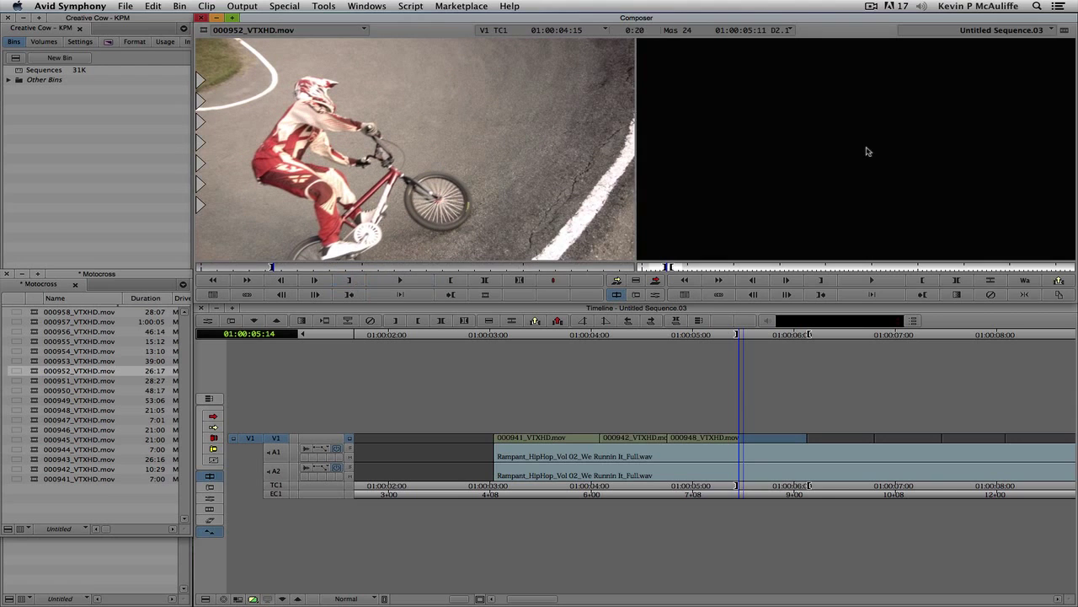
Step: Mark the fifth V1 segment and overwrite it with 000956_VTXHD.mov, starting at source timecode 01:00:22:11
click(854, 427)
key(t)
double_click(37, 333)
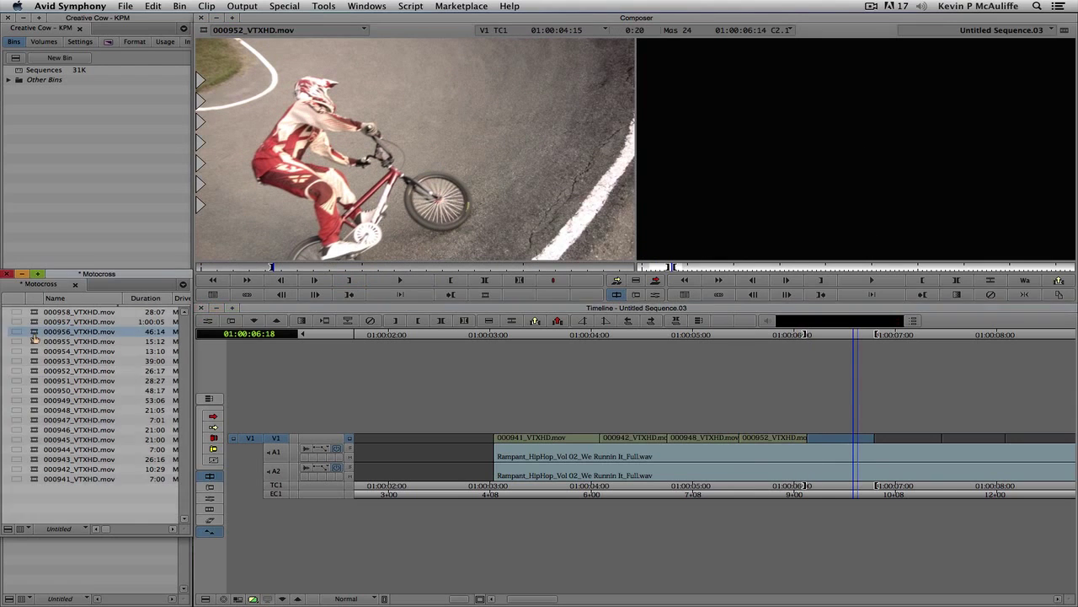
drag(391, 267, 407, 267)
click(351, 283)
key(b)
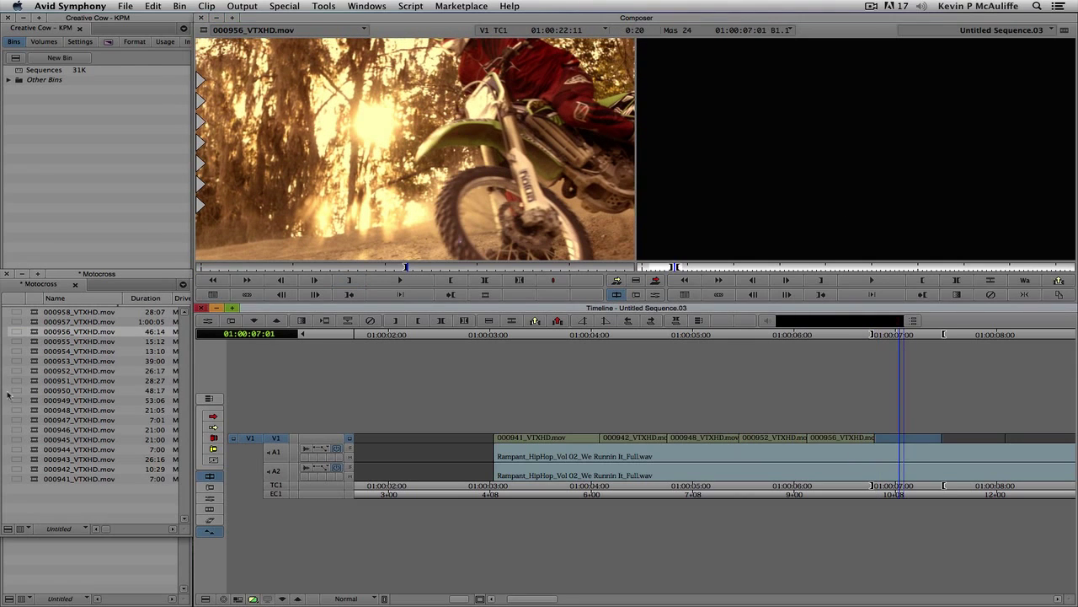
Step: Overwrite the sixth V1 segment with 000946_VTXHD.mov, starting at source timecode 01:00:13:23
double_click(34, 429)
click(363, 268)
drag(380, 268, 480, 264)
key(i)
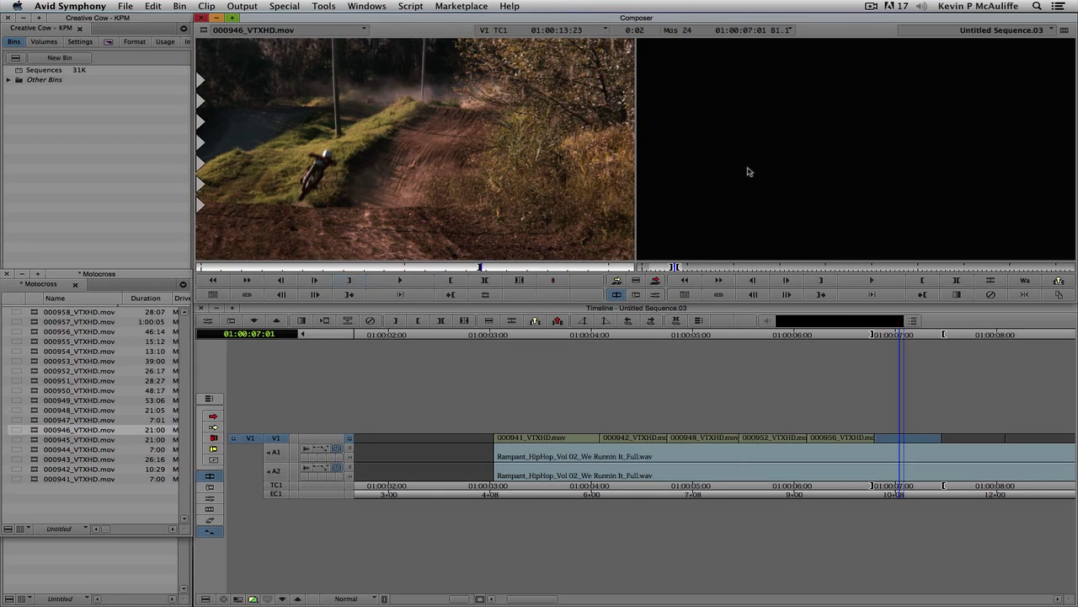
key(b)
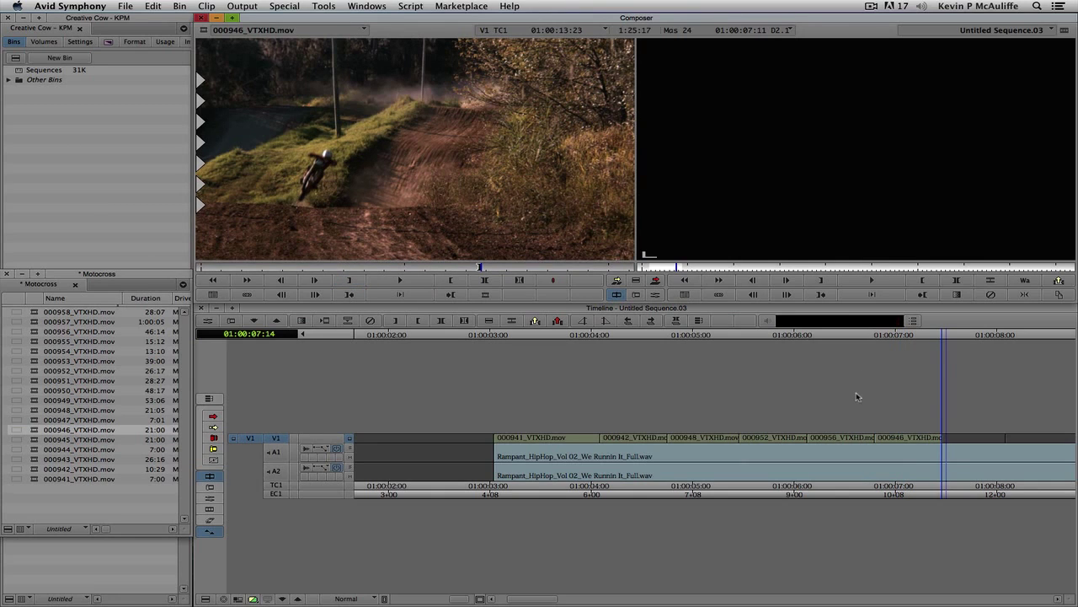
Step: Mark the seventh V1 segment and overwrite it with 000947_VTXHD.mov, starting at source timecode 01:00:02:23
key(super+slash)
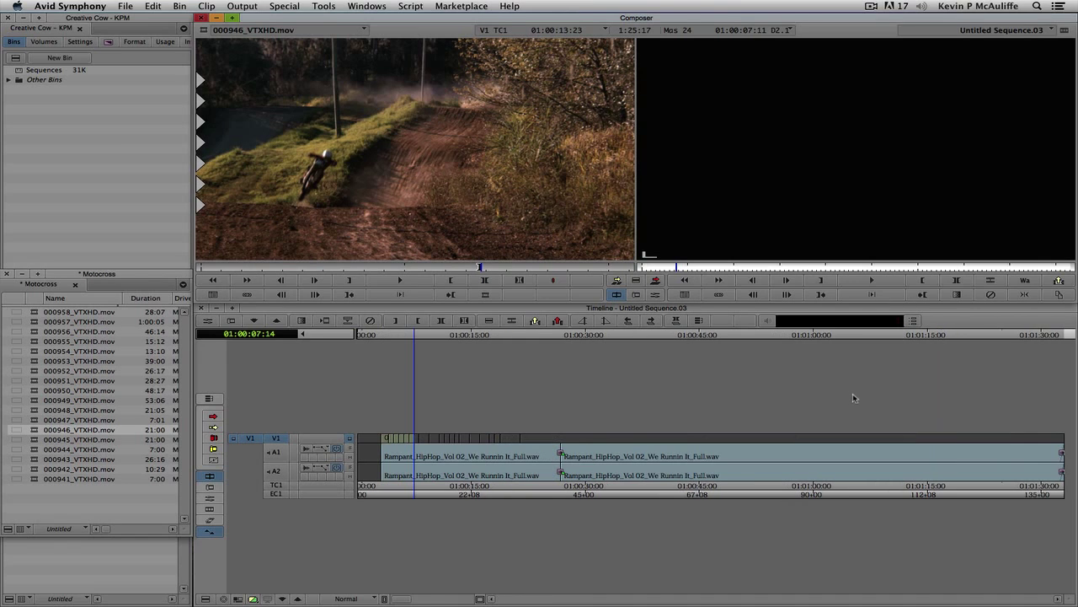
click(548, 439)
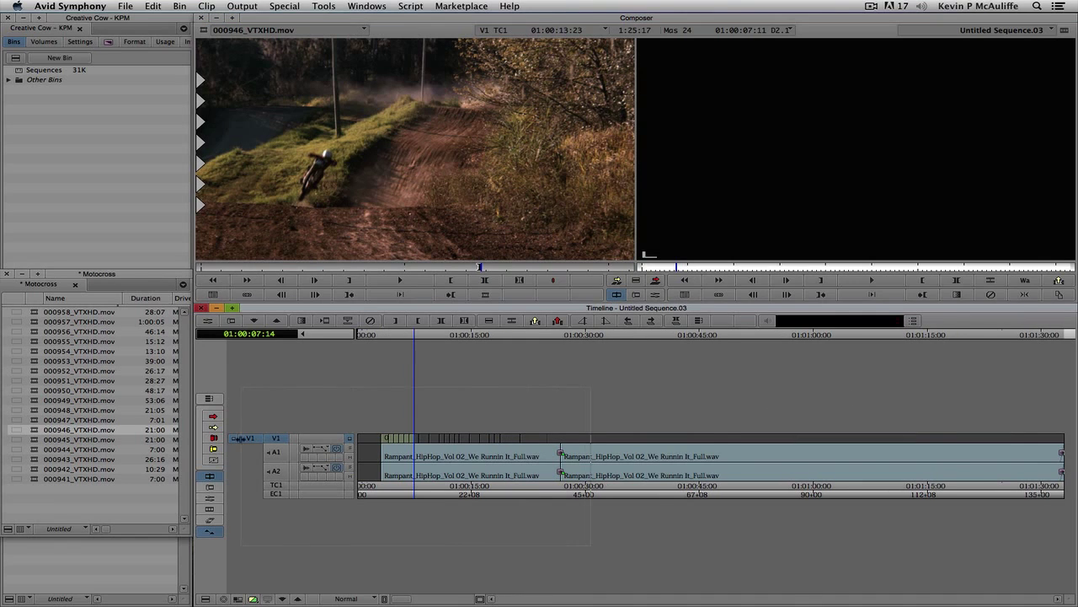
key(super+bracketright)
click(478, 452)
key(t)
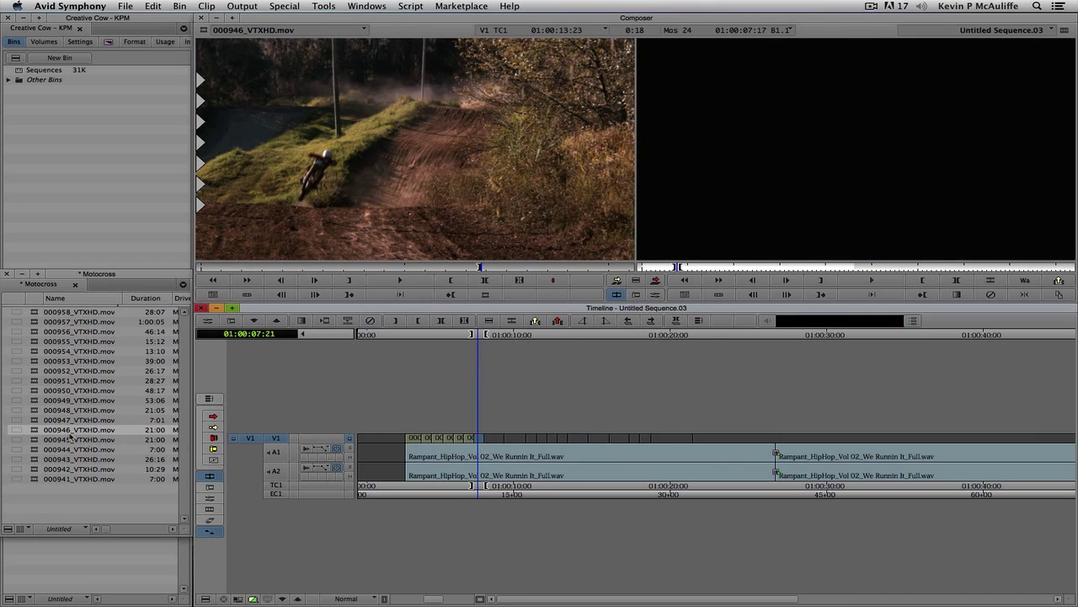
double_click(38, 419)
drag(347, 268, 367, 268)
Step: Mark the eighth V1 segment and overwrite it with 000945_VTXHD.mov, starting at source timecode 01:00:14:05
click(496, 440)
key(t)
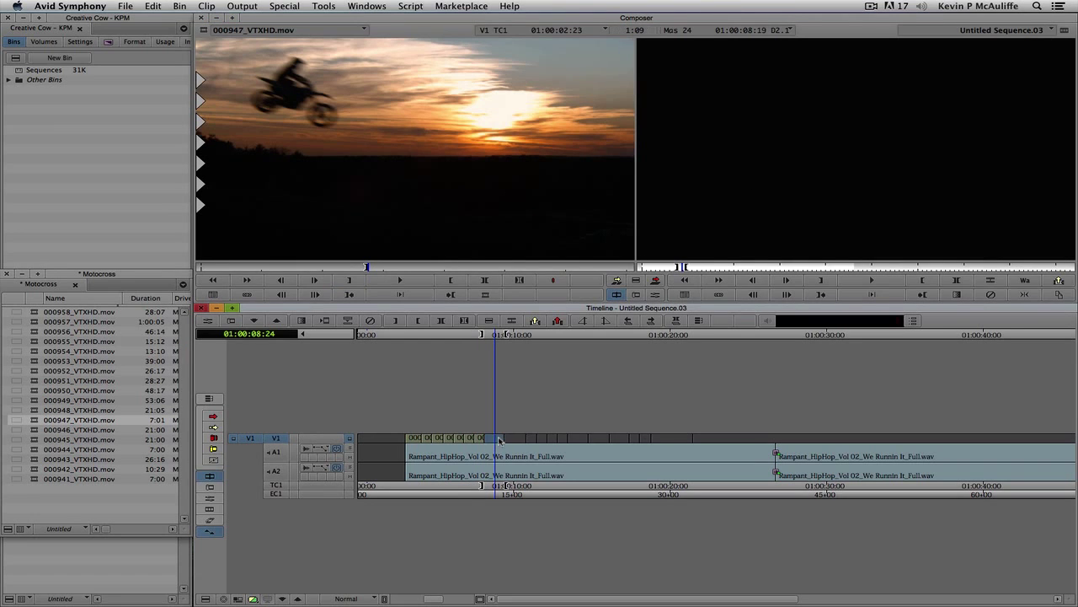
double_click(48, 430)
double_click(35, 440)
drag(406, 267, 490, 267)
click(350, 281)
click(655, 280)
Step: Mark the ninth V1 segment and overwrite it with 000957_VTXHD.mov, starting at source timecode 01:00:14:18
click(511, 460)
key(t)
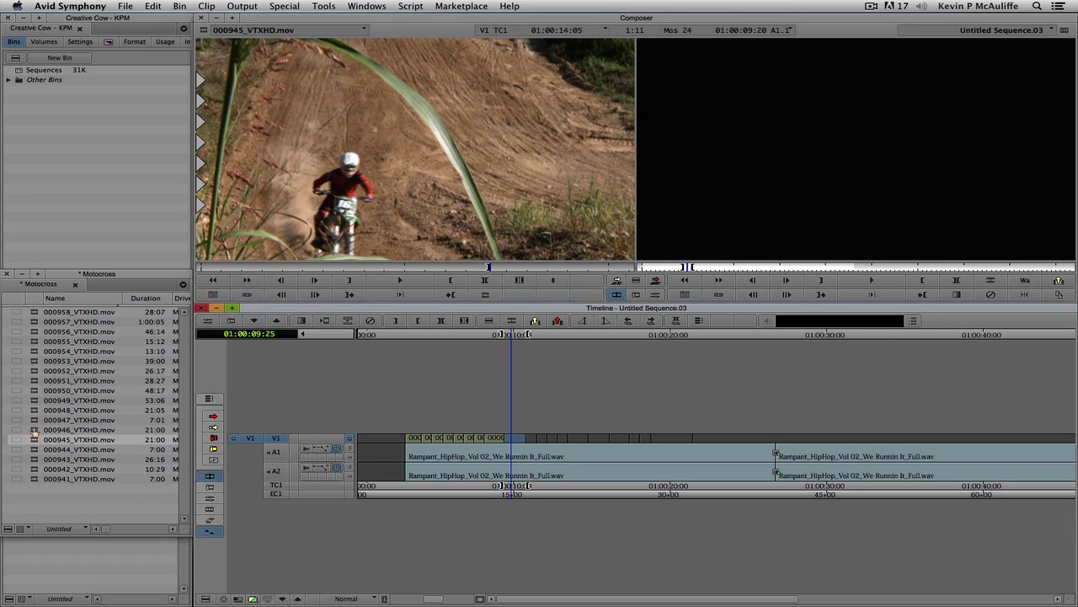
double_click(93, 322)
drag(273, 266, 305, 266)
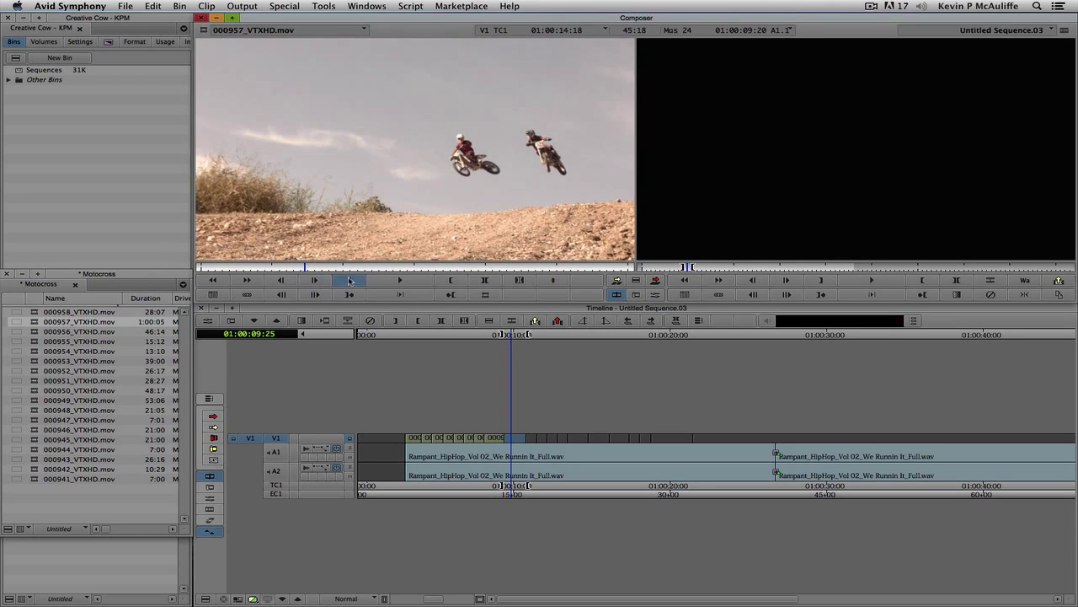
click(350, 281)
key(b)
Step: Play the sequence from just before the music to review the motocross shots cut to the beat
drag(504, 468, 399, 448)
key(space)
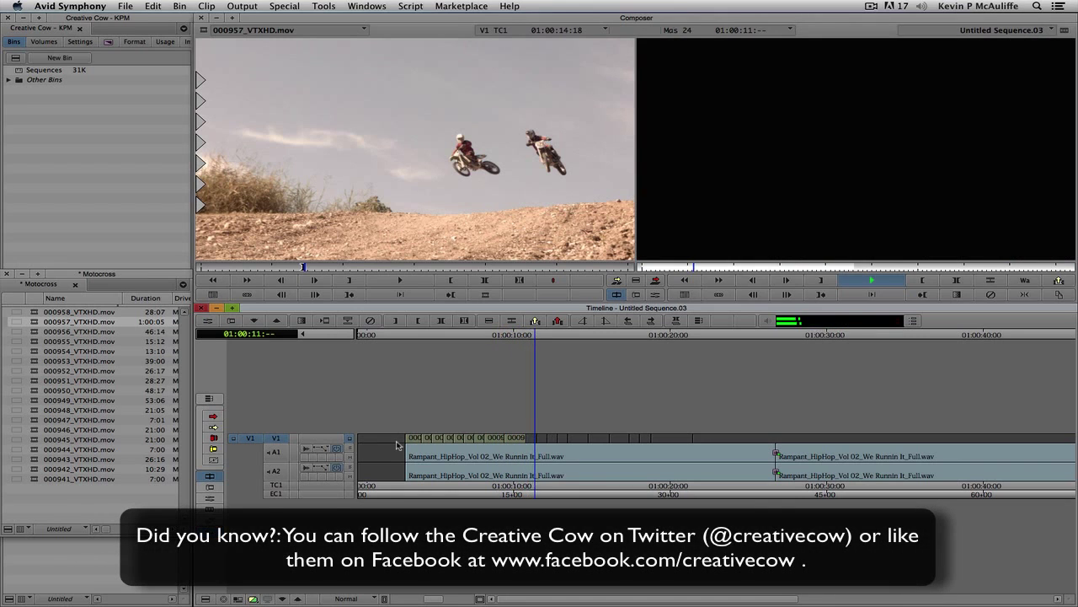
key(space)
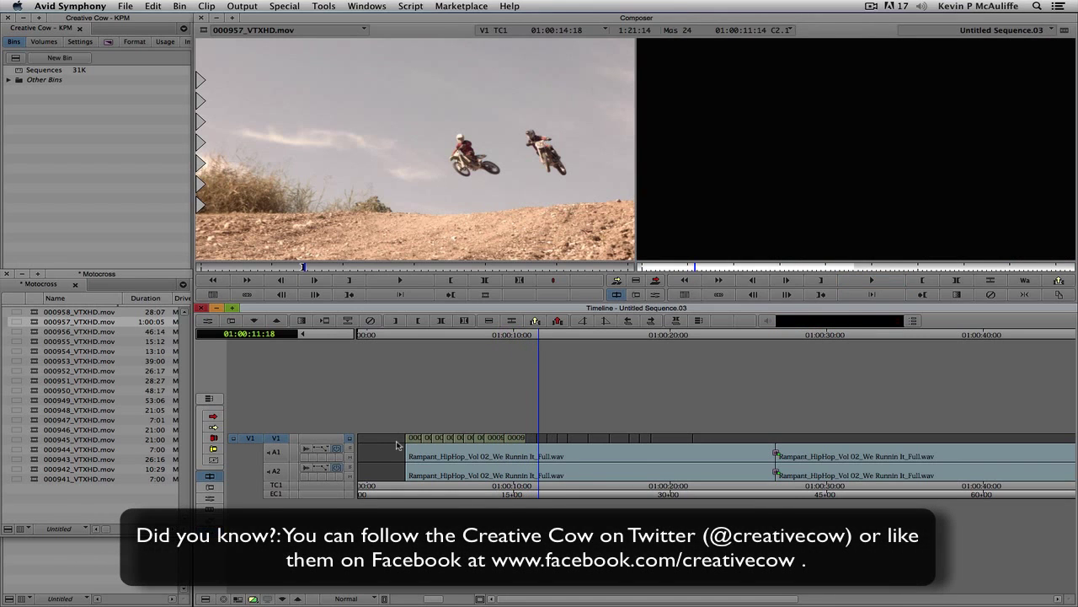